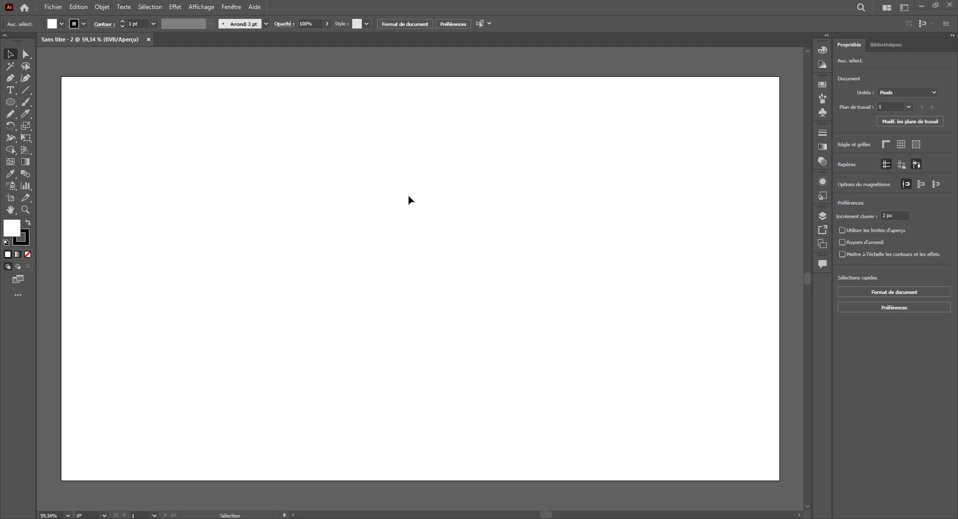
Draw a circle about 707 px in diameter and move it close to the centre of the artboard
left_click(11, 103)
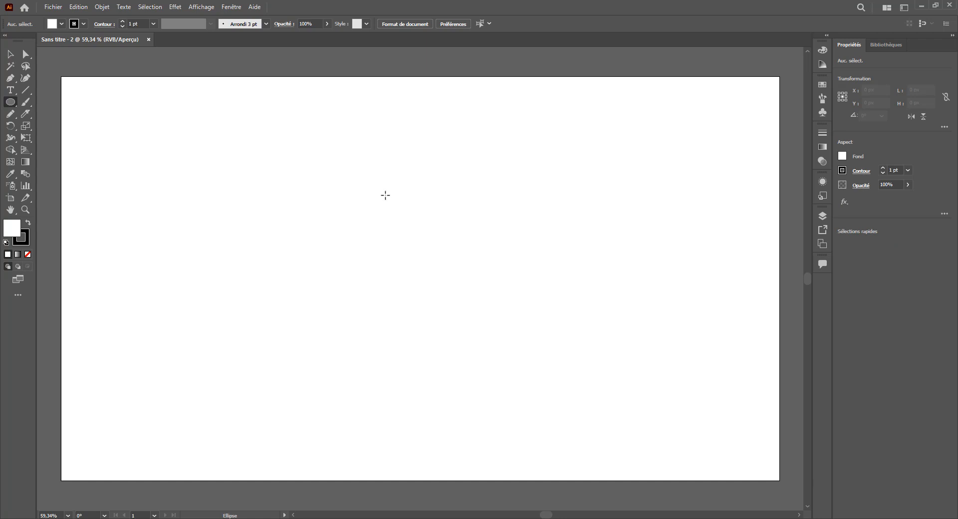
left_click_drag(332, 151, 597, 416)
left_click(10, 54)
left_click_drag(514, 163, 466, 149)
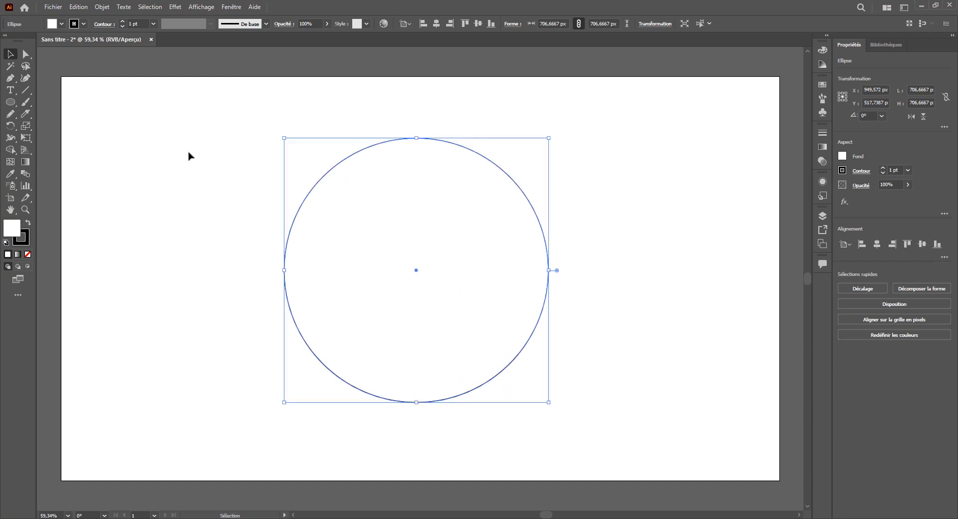
left_click(572, 207)
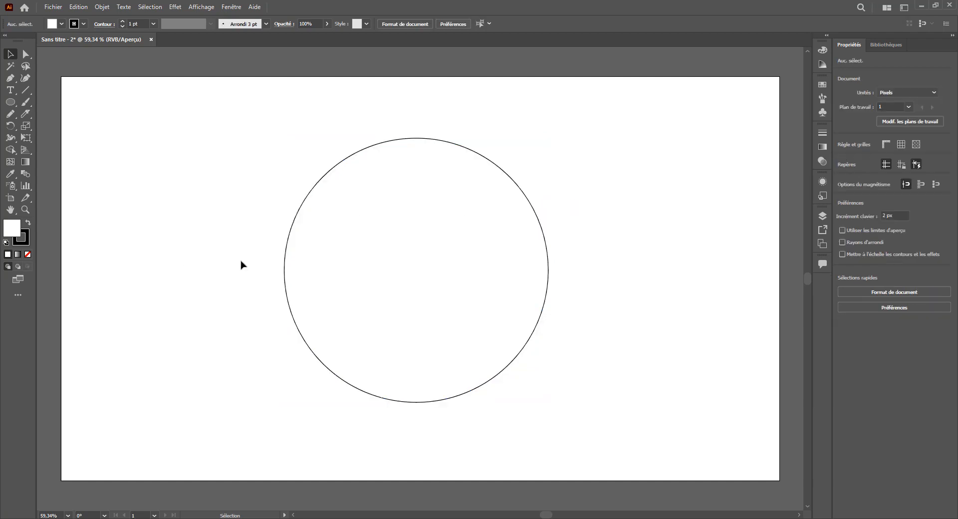
Cut the circle into three sections with the Knife tool along two wavy lines across its full width
left_click(26, 114)
left_click(27, 115)
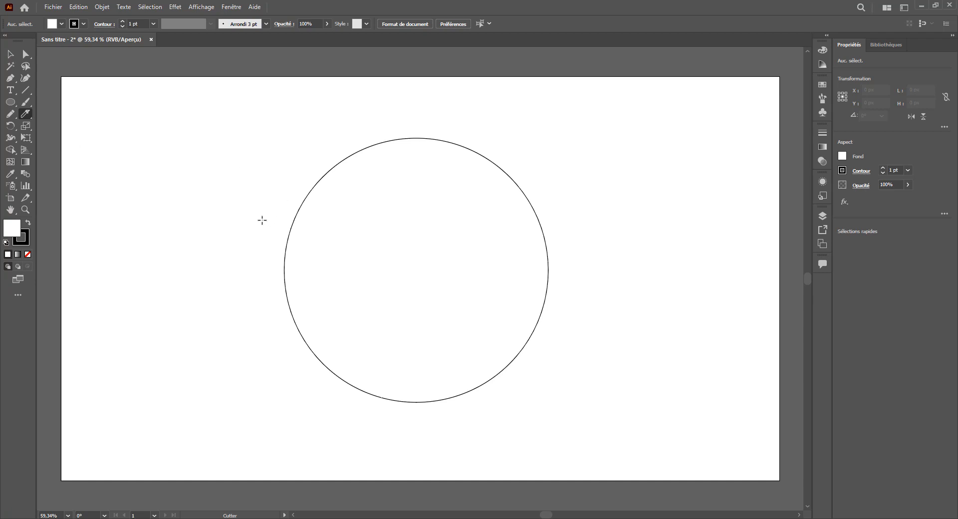
mouse_move(261, 226)
left_mouse_down()
mouse_move(294, 219)
mouse_move(393, 249)
mouse_move(453, 252)
mouse_move(573, 229)
left_mouse_up()
mouse_move(247, 331)
left_mouse_down()
mouse_move(271, 320)
mouse_move(399, 347)
mouse_move(520, 302)
mouse_move(589, 322)
left_mouse_up()
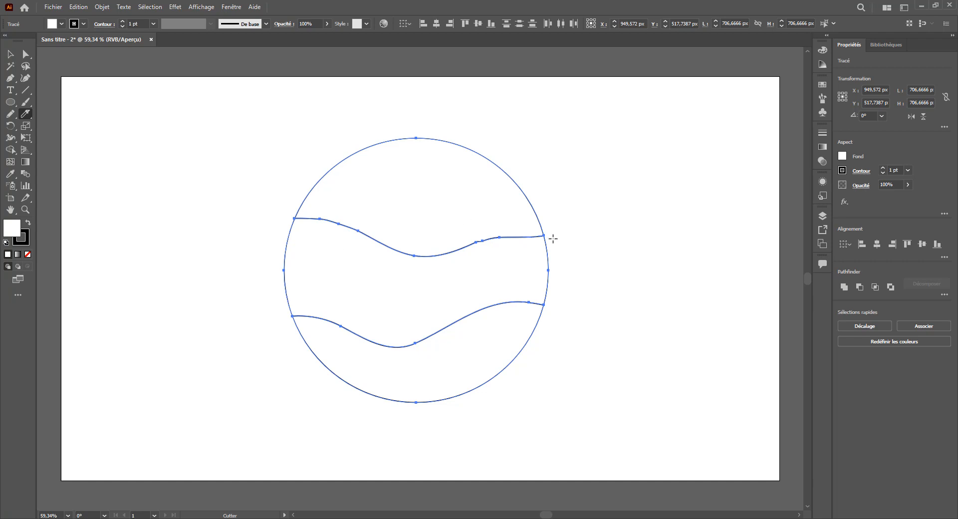
key("v")
left_click(186, 142)
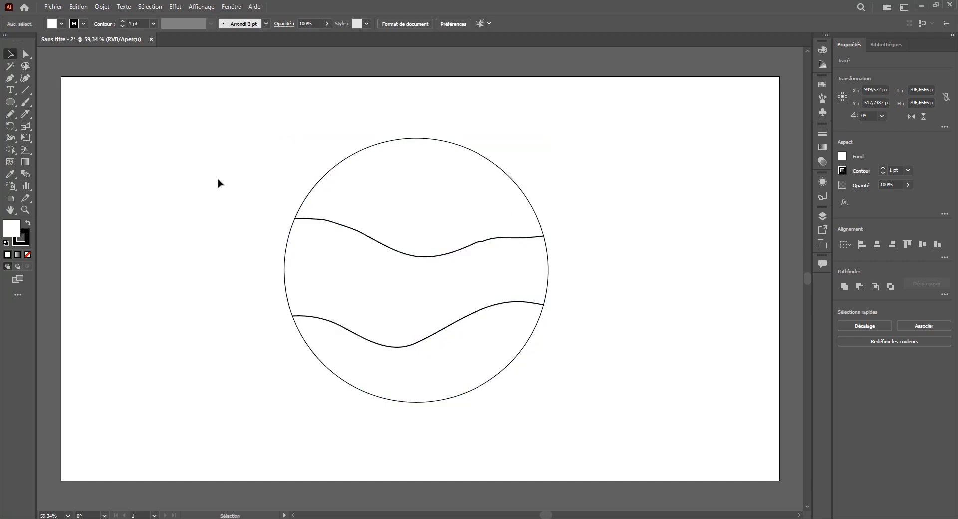
Try a yellow fill on the upper section of the cut circle
left_click(370, 220)
left_click(381, 280)
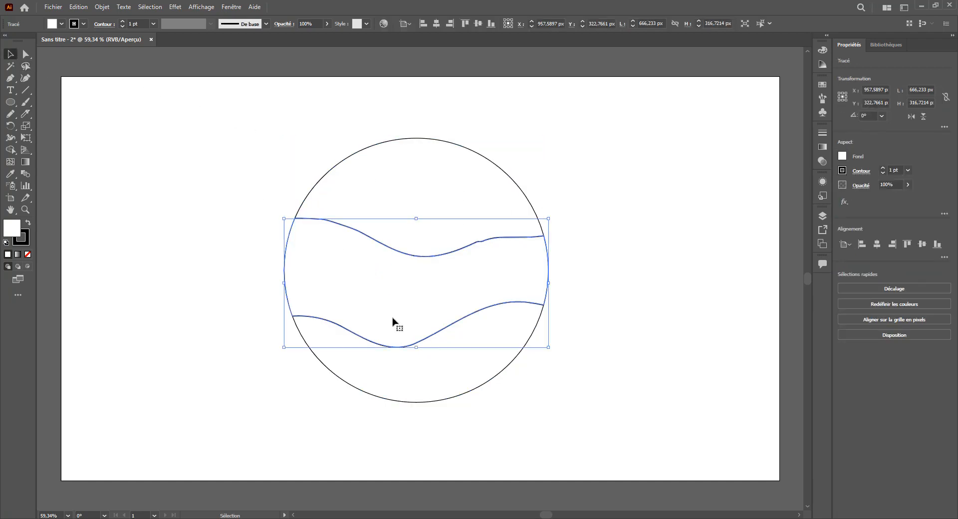
left_click(382, 363)
left_click(388, 280)
left_click(411, 199)
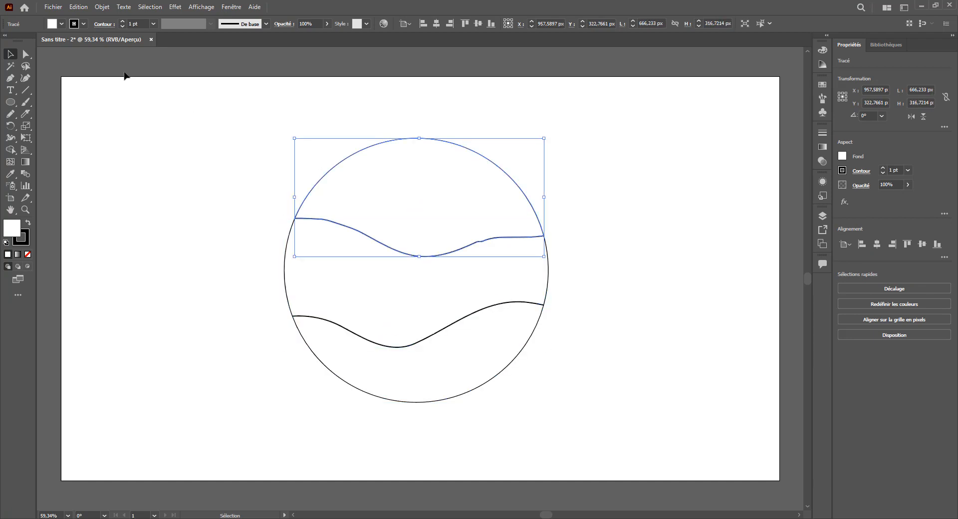
left_click(53, 24)
left_click(43, 40)
left_click(263, 226)
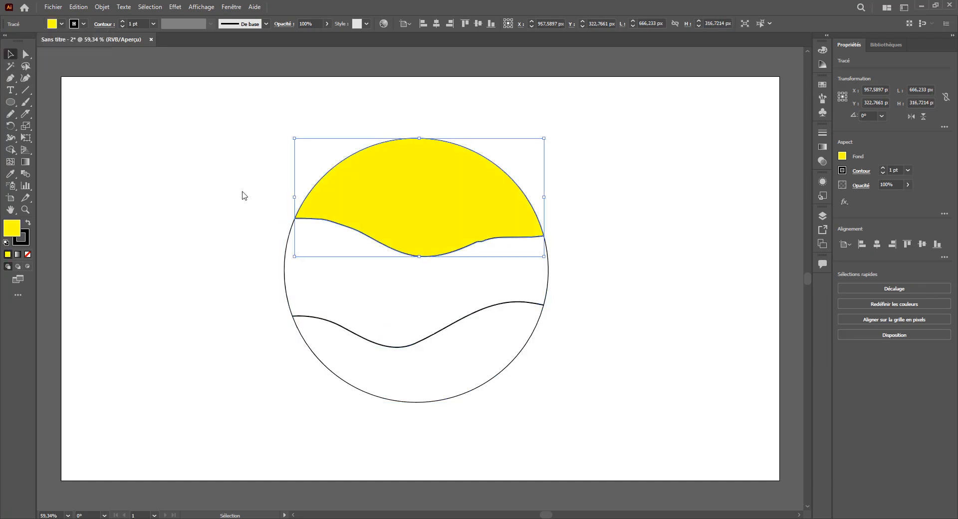
key("ctrl+z")
Move all three circle sections together toward the artboard's right half to leave room for text
left_click(254, 218)
left_click_drag(249, 149, 490, 375)
left_click_drag(456, 314, 558, 305)
left_click(237, 239)
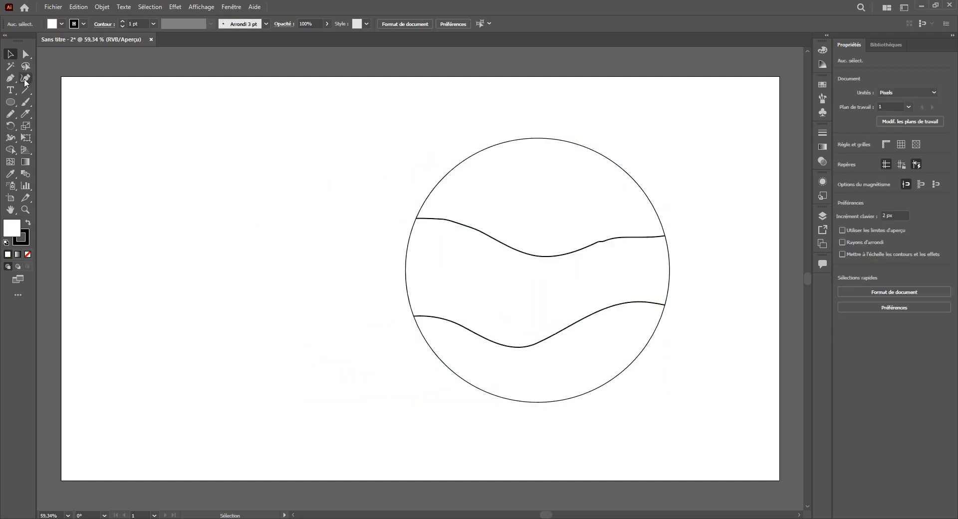
Add a line of point text beside the circle and enlarge it to about 97.5 pt
left_click(10, 90)
left_click(177, 220)
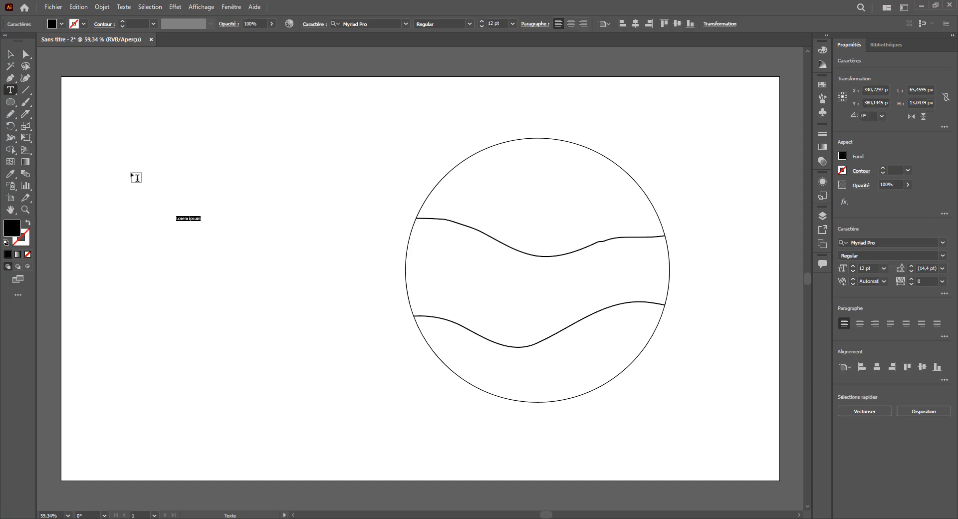
left_click(10, 54)
left_click_drag(201, 222, 349, 312)
Replace the placeholder text with HELLO, TUTO and .COM on three separate lines
double_click(284, 250)
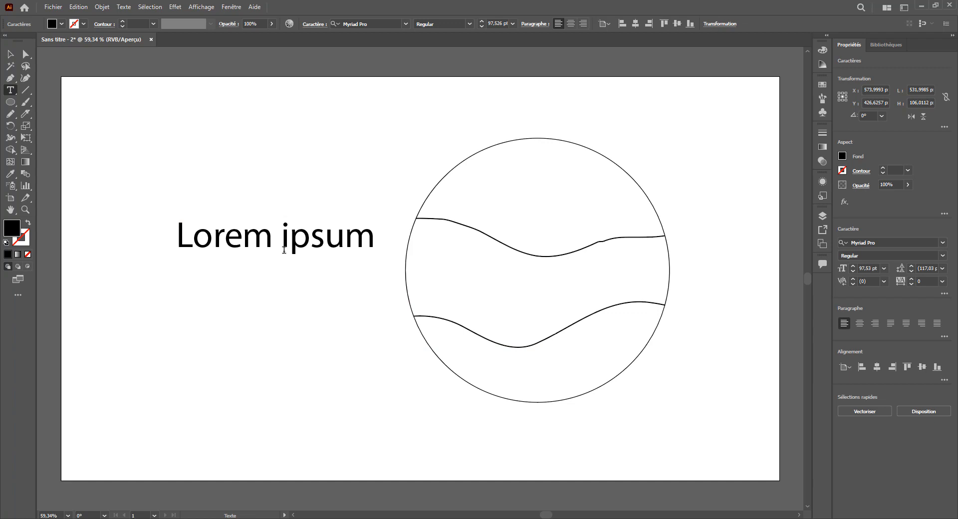
left_click_drag(180, 238, 377, 240)
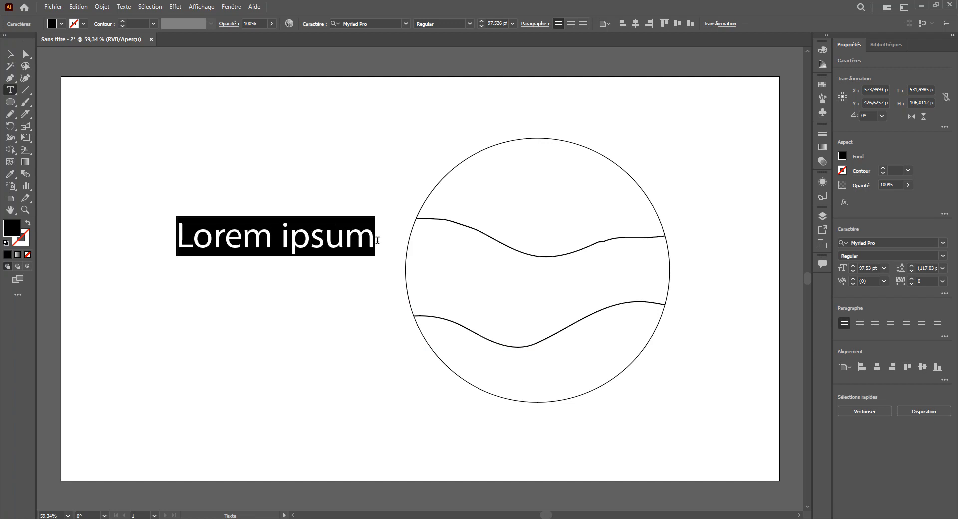
type("h")
key("BackSpace")
type("hell")
key("BackSpace")
key("BackSpace")
key("BackSpace")
key("BackSpace")
type("HELLO")
key("Return")
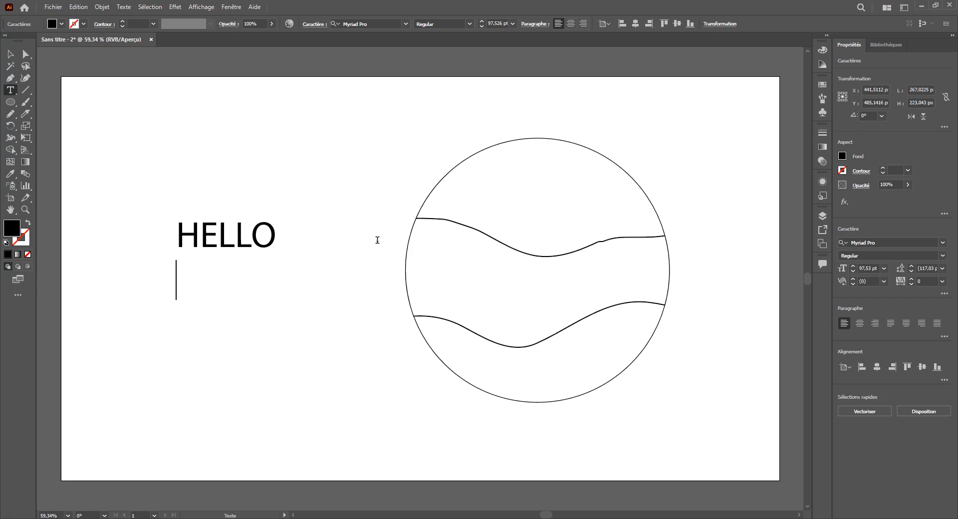
type("TUTO ")
type(";")
key("BackSpace")
type(".COM")
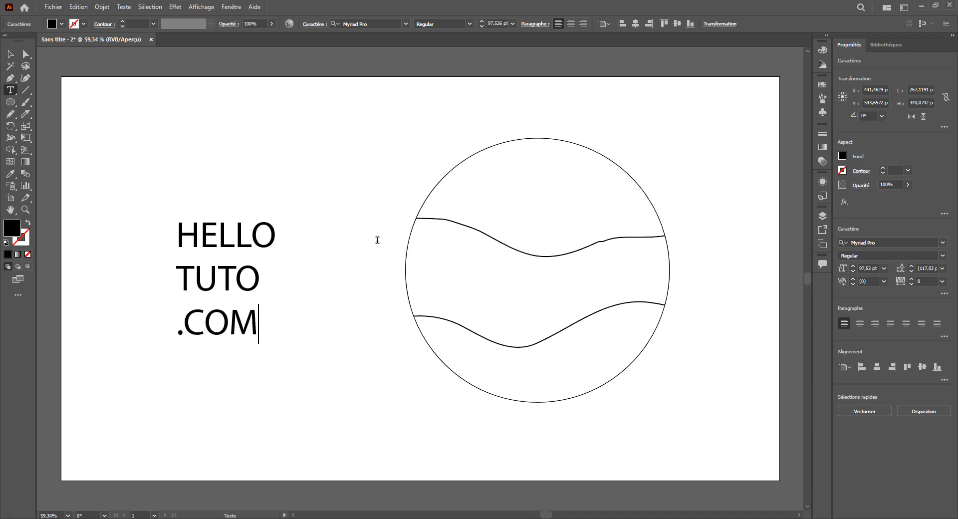
Set the three-line text in Montserrat Black and reposition it beside the circle
left_click(10, 54)
left_click_drag(241, 246, 362, 116)
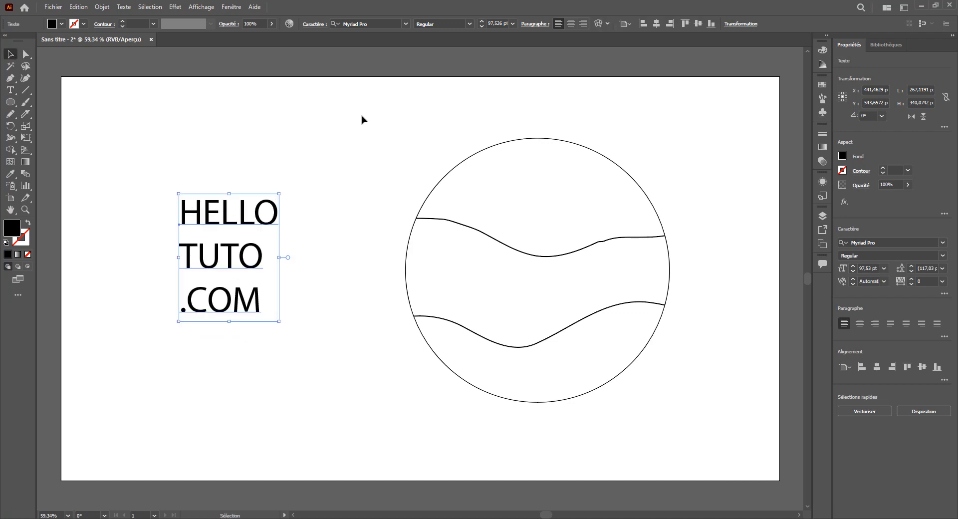
left_click(362, 24)
type("mon")
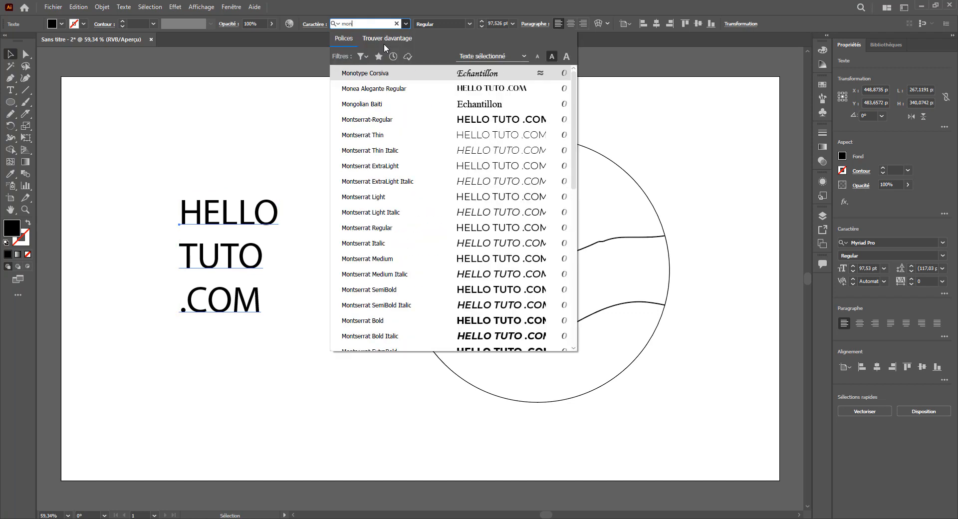
type("tserrat")
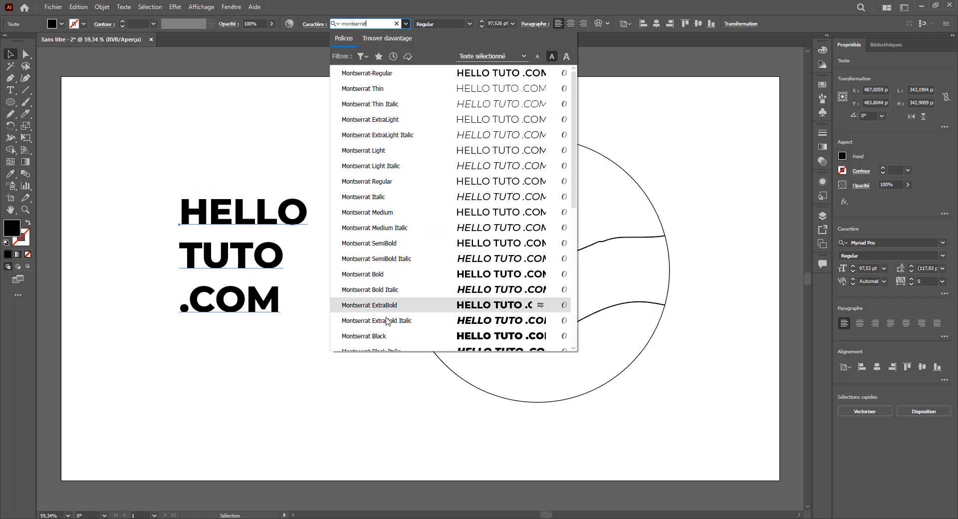
left_click(376, 337)
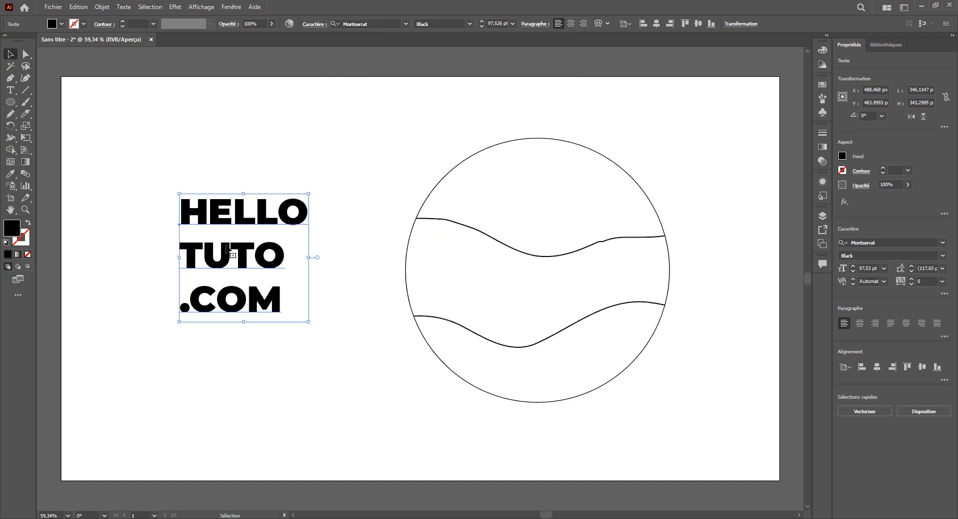
left_click_drag(233, 250, 213, 243)
Convert the three-line text to outlines and ungroup it into separate letters
right_click(244, 202)
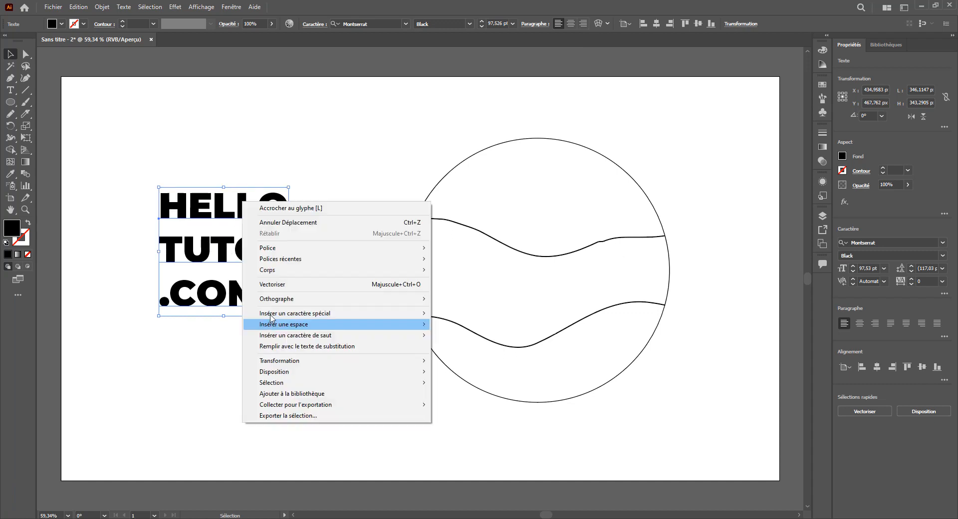
left_click(272, 284)
right_click(252, 215)
left_click(272, 296)
left_click(316, 237)
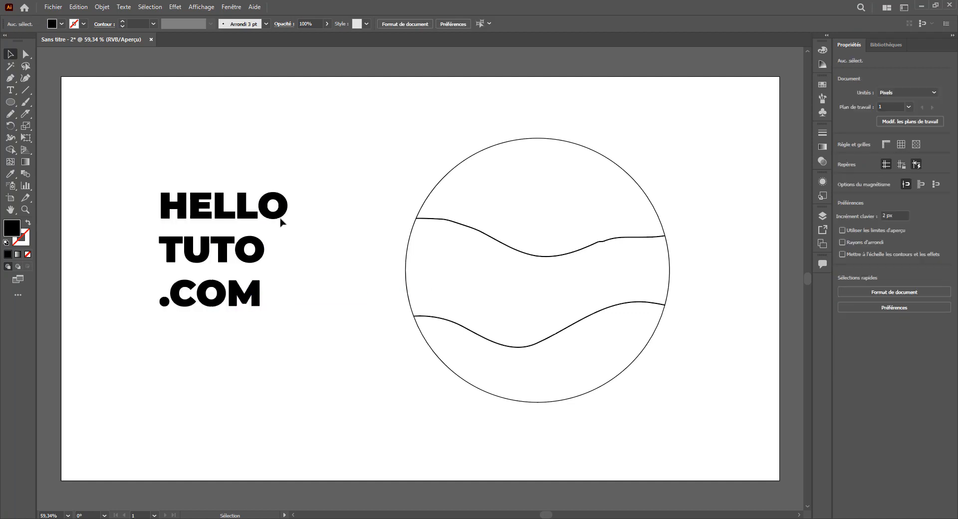
left_click_drag(288, 221, 320, 204)
key("ctrl+z")
Group the outlined letters word by word, making separate groups for HELLO, TUTO and .COM
left_click_drag(152, 181, 296, 216)
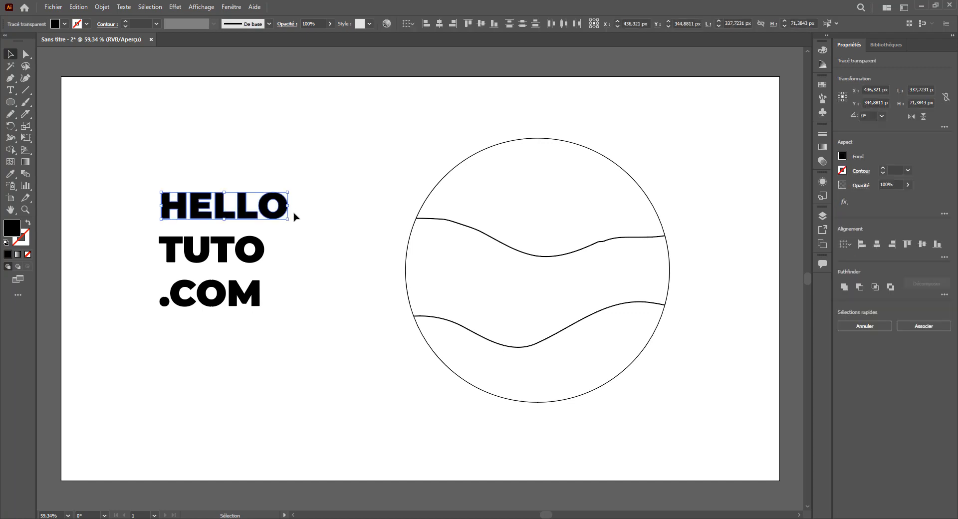
left_click_drag(158, 228, 270, 261)
key("a")
left_click_drag(149, 281, 279, 326)
key("v")
left_click(310, 302)
Spread the HELLO and TUTO groups apart and move the whole cut circle back to the artboard's centre
left_click_drag(253, 203, 267, 169)
left_click_drag(262, 257, 296, 251)
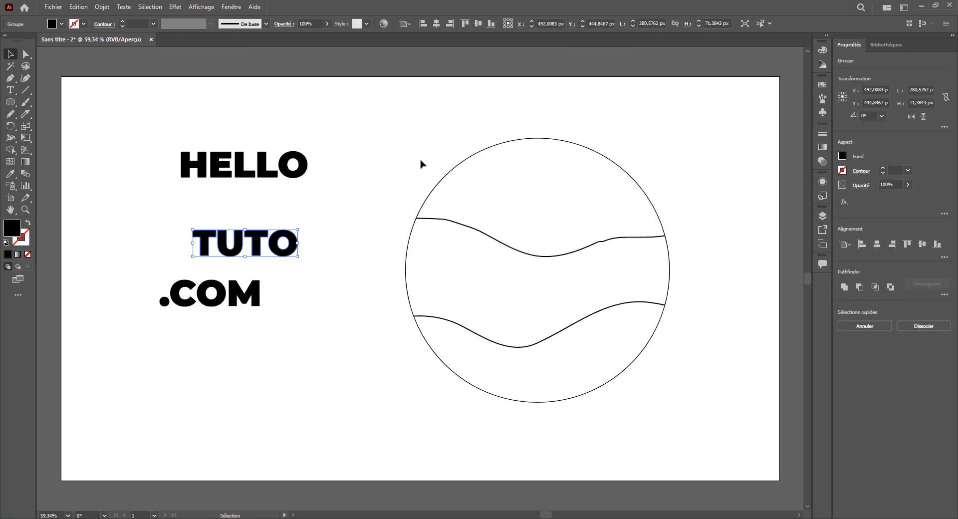
left_click(544, 271)
left_click_drag(544, 272, 481, 291)
key("ctrl+z")
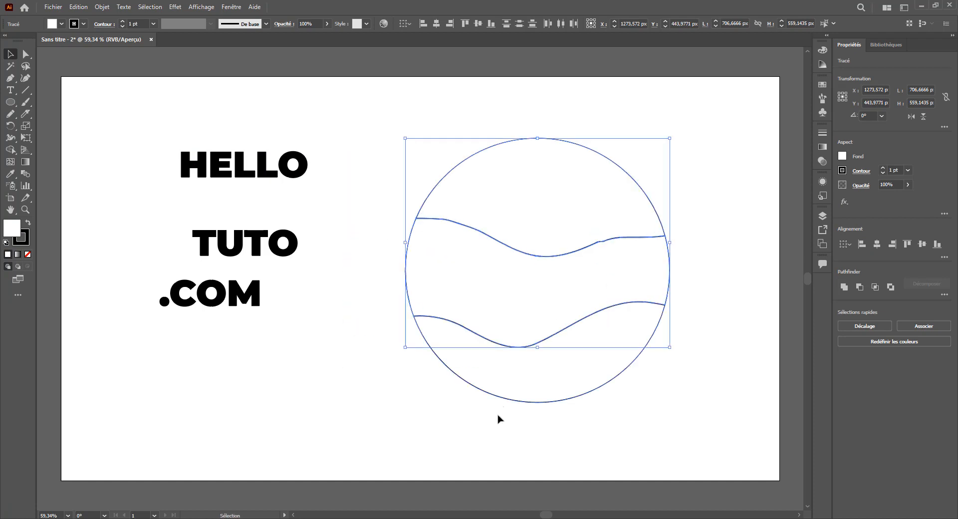
left_click(498, 419)
left_click_drag(555, 226, 438, 227)
Place HELLO in the circle's upper section, TUTO in the middle one and .COM in the lower one
left_click(264, 170)
left_click_drag(274, 196, 448, 224)
left_click_drag(272, 248, 450, 282)
left_click_drag(250, 298, 457, 375)
left_click(589, 359)
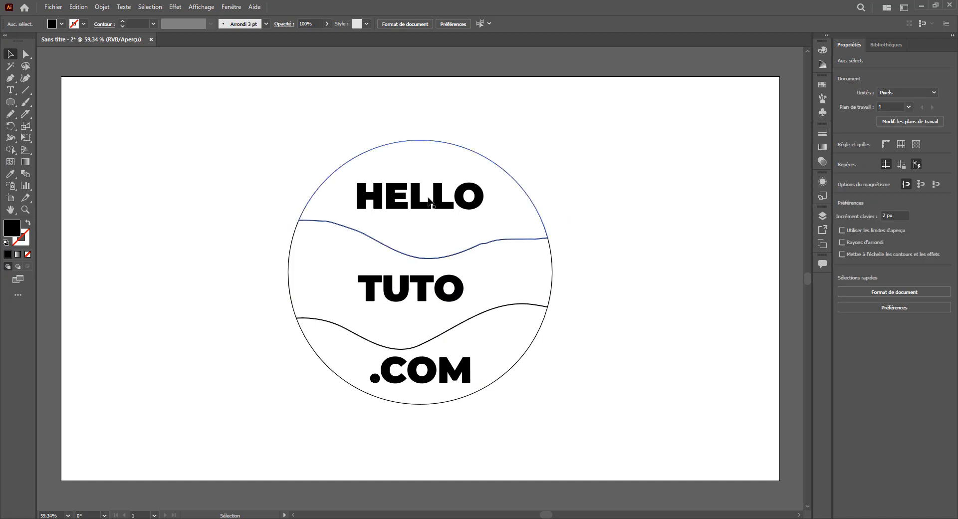
Send the HELLO, TUTO and .COM groups to the back, behind the circle sections
left_click(399, 196)
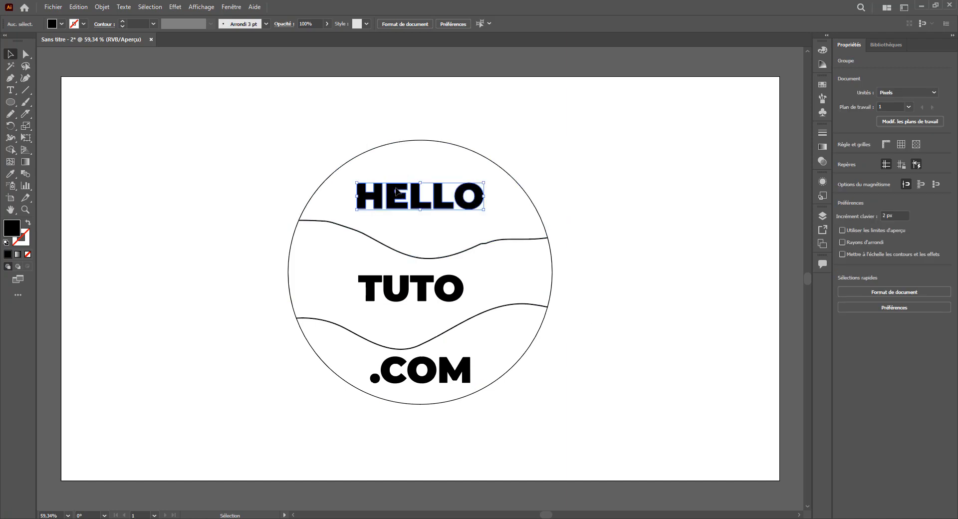
left_click(402, 288, "shift")
left_click(441, 369, "shift")
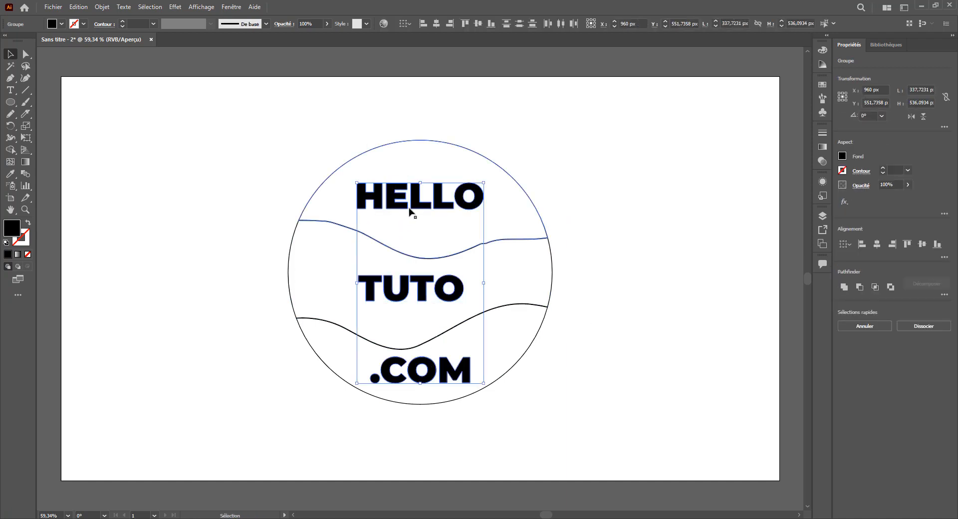
right_click(398, 188)
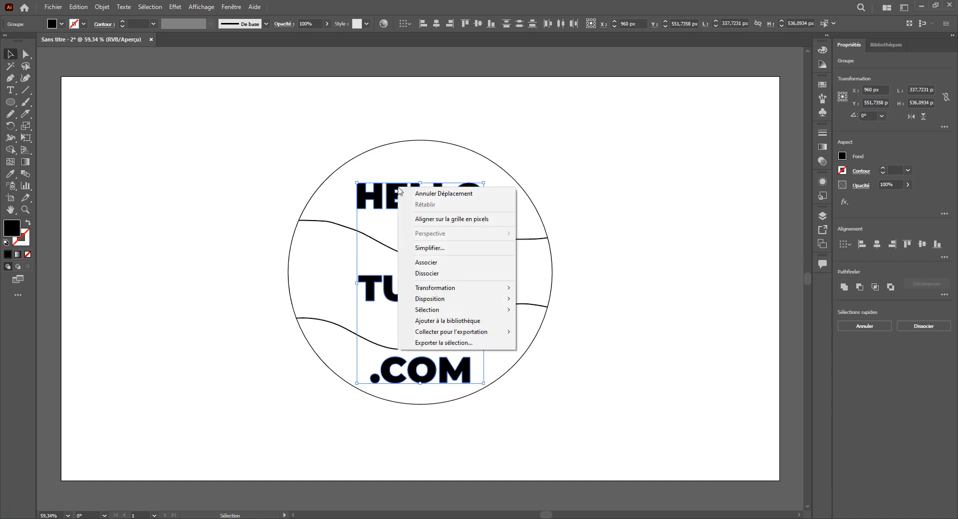
mouse_move(480, 299)
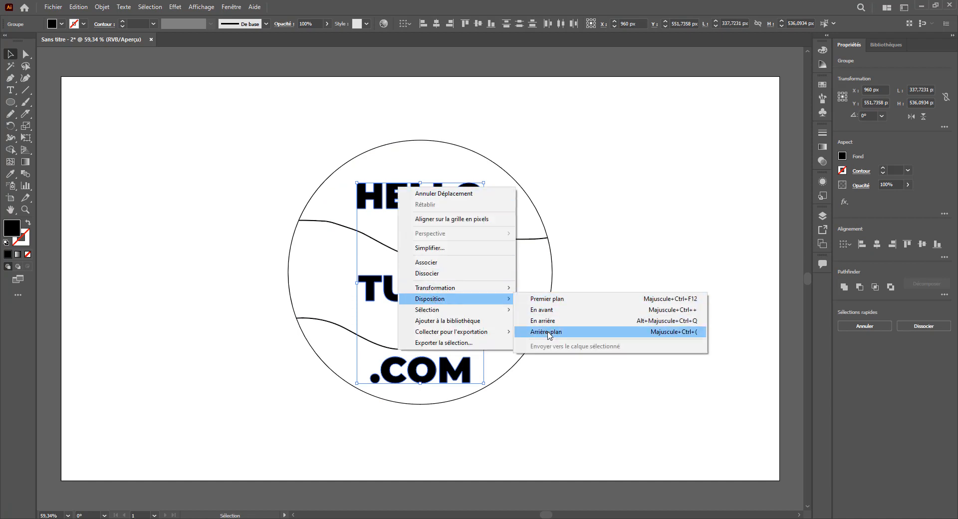
left_click(549, 330)
left_click(588, 258)
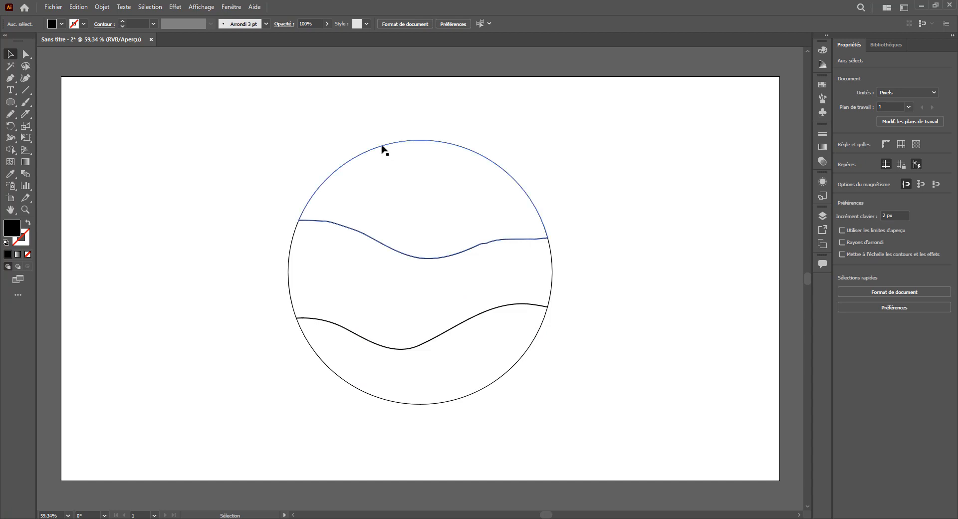
Warp HELLO into the circle's upper section with an envelope distortion made from the top object
left_click_drag(361, 126, 479, 223)
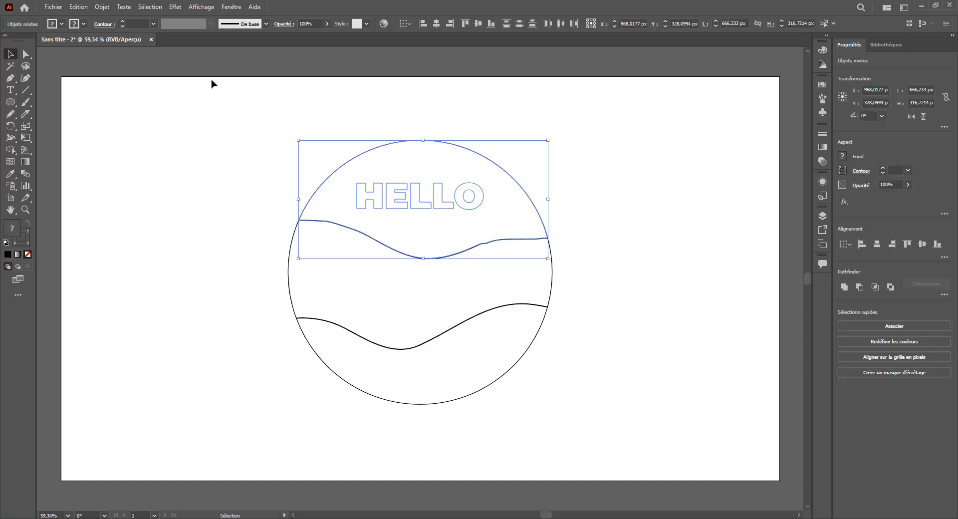
left_click(103, 7)
mouse_move(164, 300)
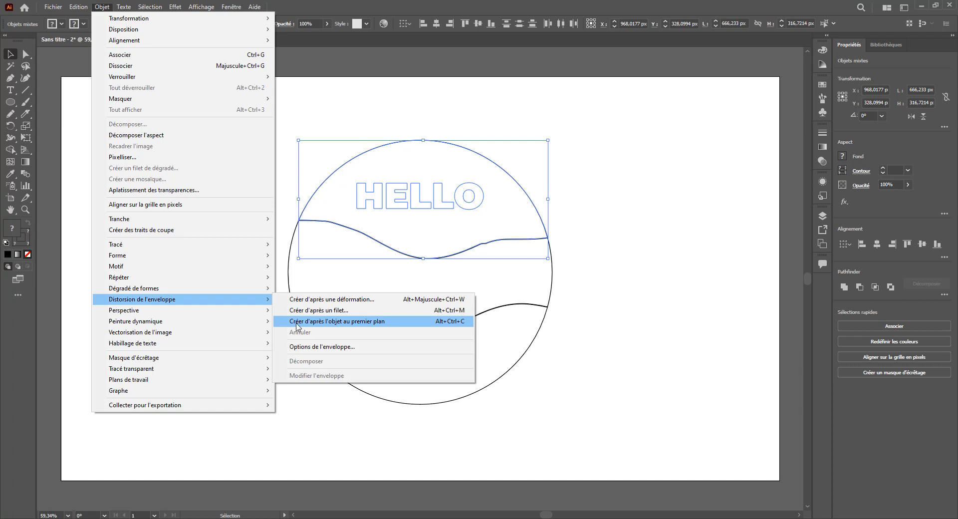
left_click(353, 322)
left_click(567, 243)
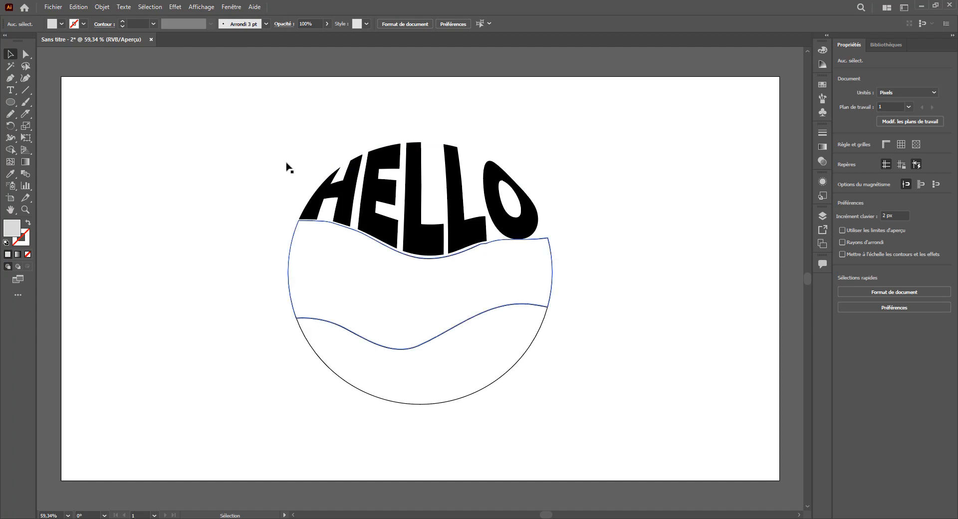
Examine the envelope distortion commands, including the one that uses the top object
left_click(102, 7)
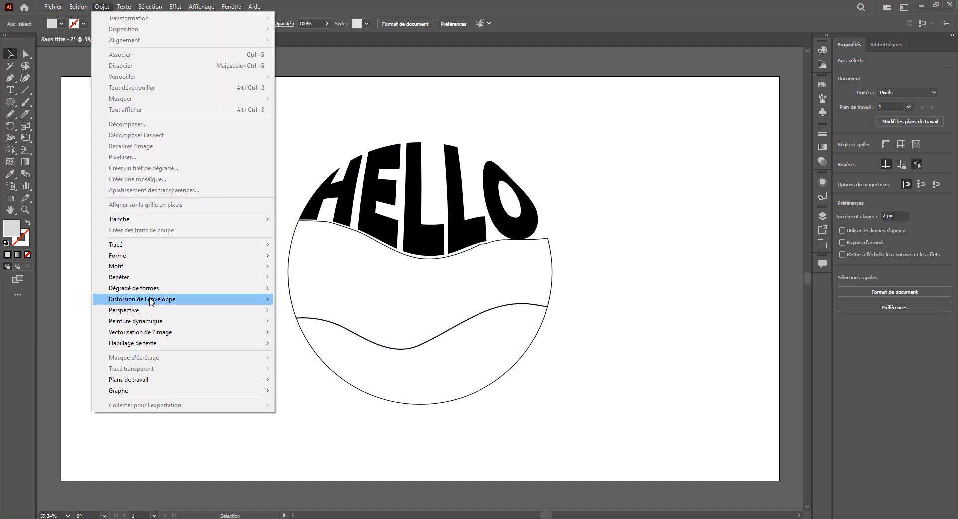
mouse_move(150, 302)
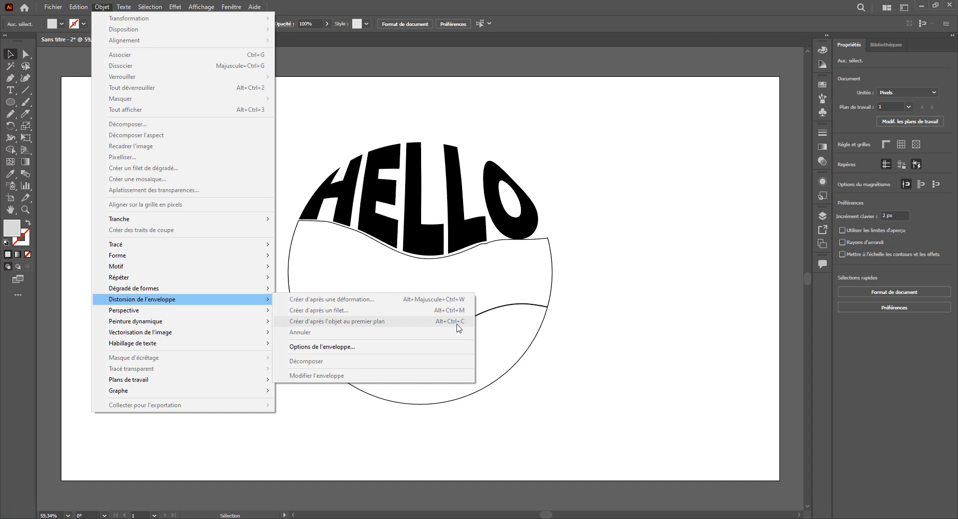
Warp TUTO into the circle's middle section and .COM into the lower one using envelope distortions made from the top object
left_click(569, 281)
left_click_drag(595, 284, 370, 298)
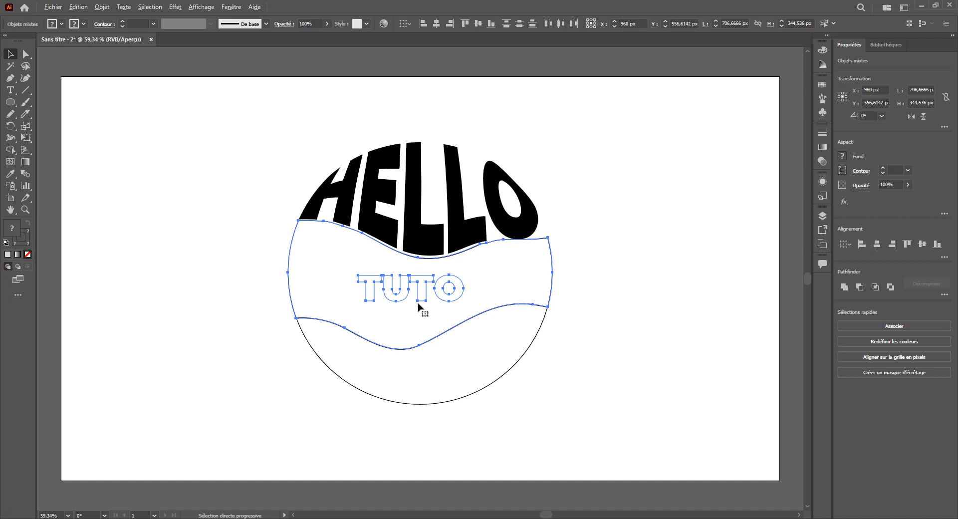
key("ctrl+alt+c")
left_click_drag(561, 407, 459, 359)
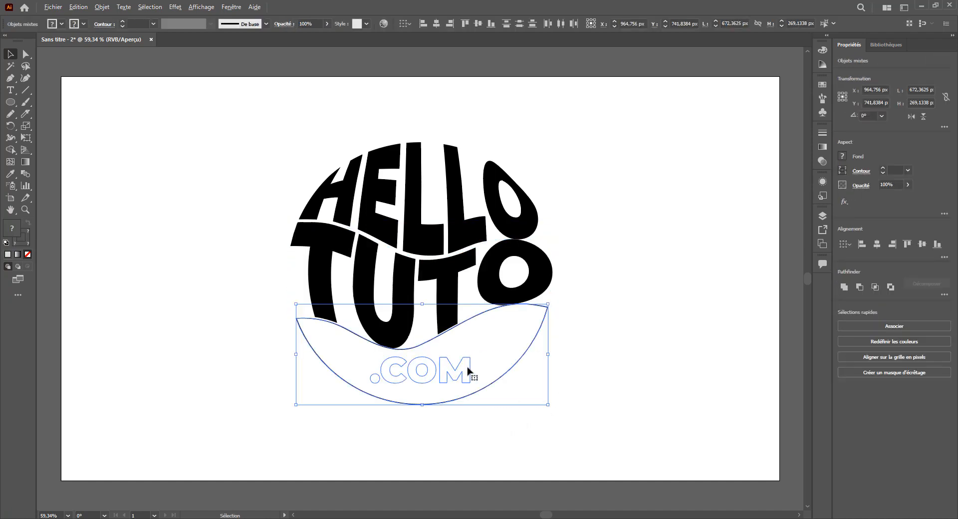
key("ctrl+alt+c")
left_click(630, 272)
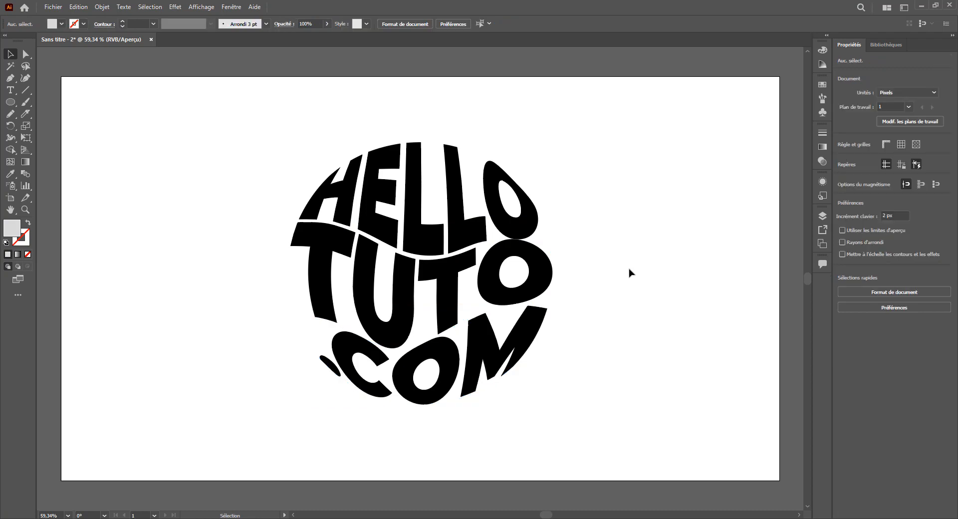
Move the whole warped text design slightly left and down on the artboard
left_click_drag(282, 139, 550, 377)
mouse_move(528, 338)
left_mouse_down()
mouse_move(501, 338)
mouse_move(520, 338)
left_mouse_up()
left_click(580, 266)
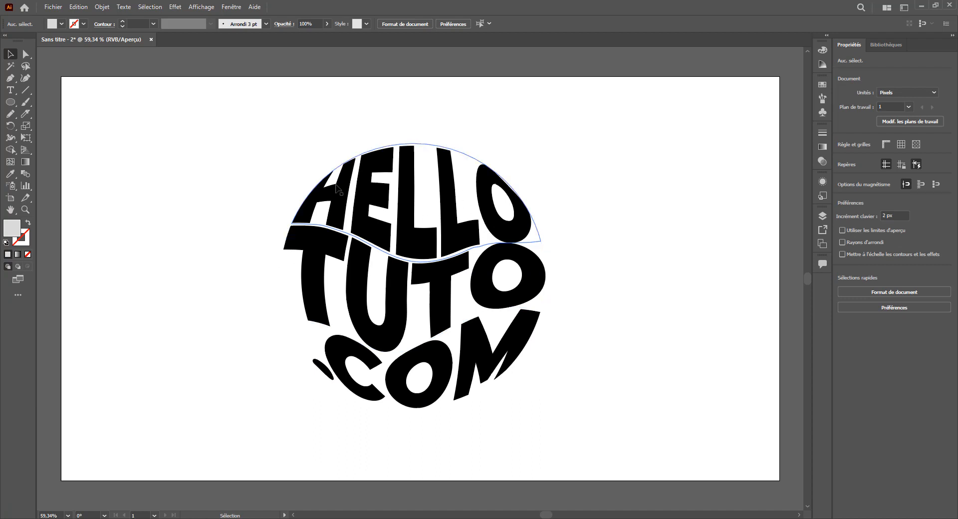
Expand the HELLO, TUTO and .COM envelopes into editable shapes with Objet and Fond enabled
double_click(407, 200)
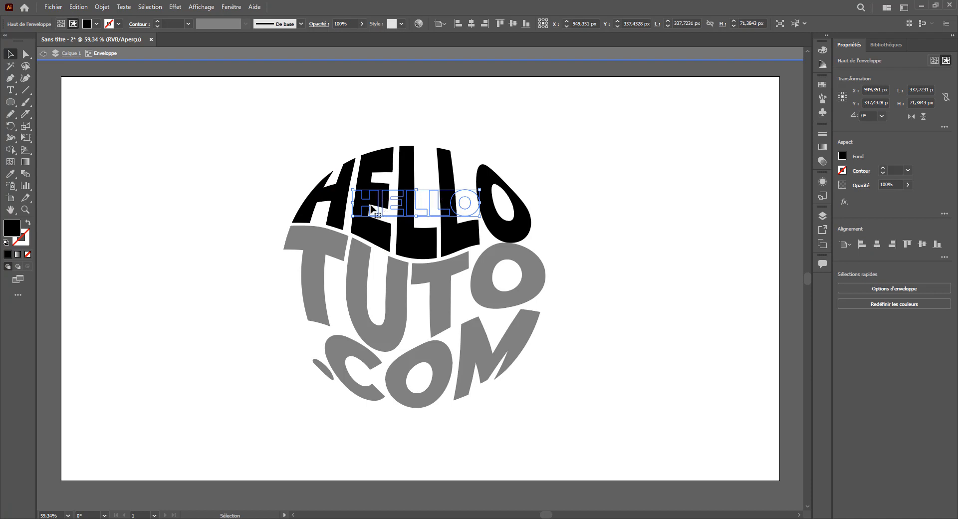
double_click(553, 202)
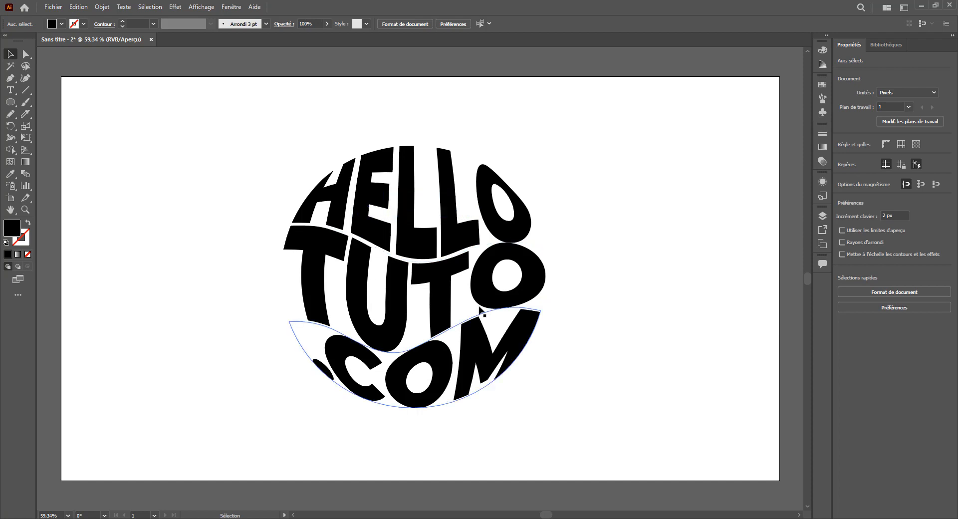
left_click_drag(301, 148, 605, 428)
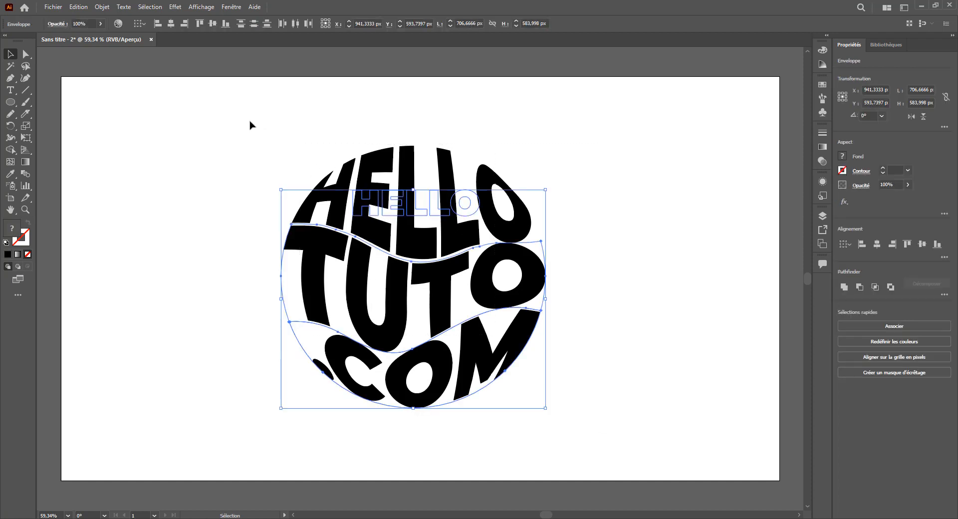
left_click(107, 8)
left_click(122, 131)
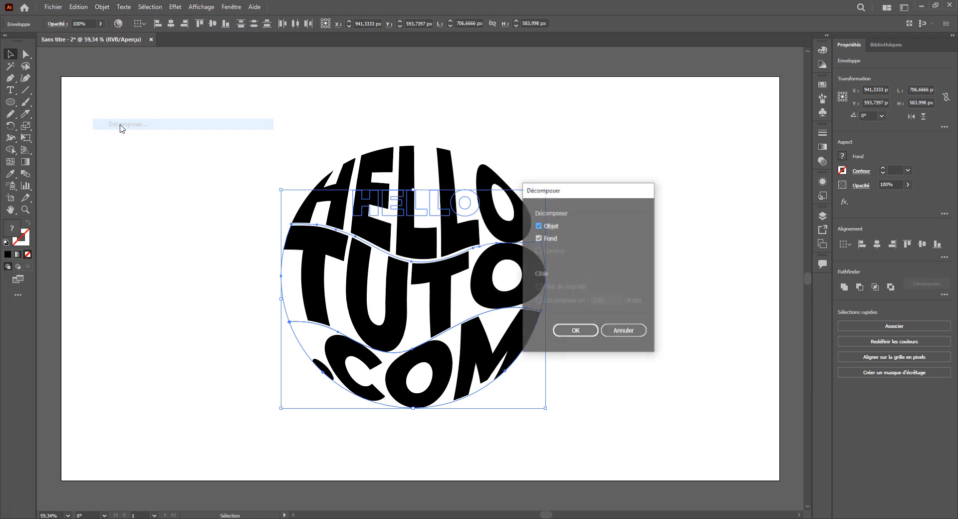
left_click(575, 331)
left_click(577, 240)
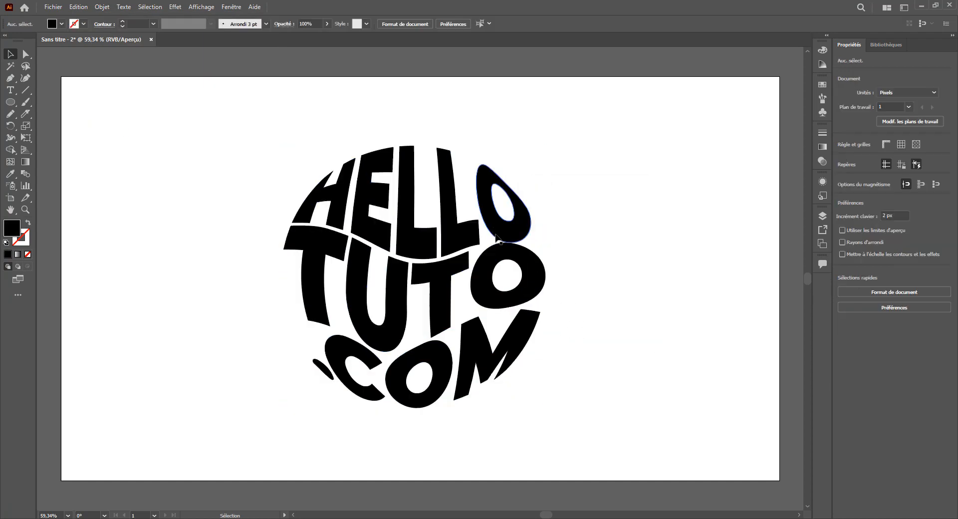
Try a cyan fill on the second L of HELLO and undo it
double_click(493, 224)
double_click(451, 204)
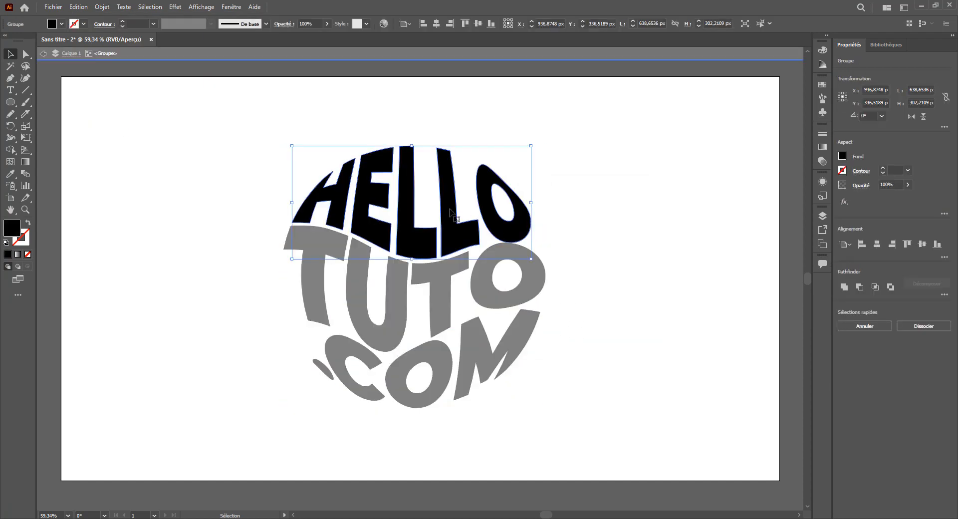
left_click(451, 204)
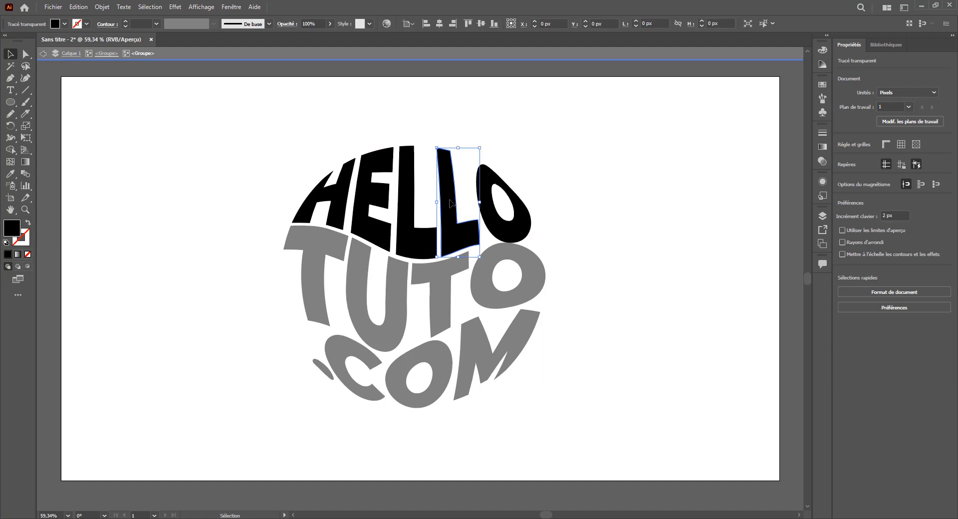
left_click(56, 25)
left_click(56, 40)
left_click(574, 173)
double_click(574, 173)
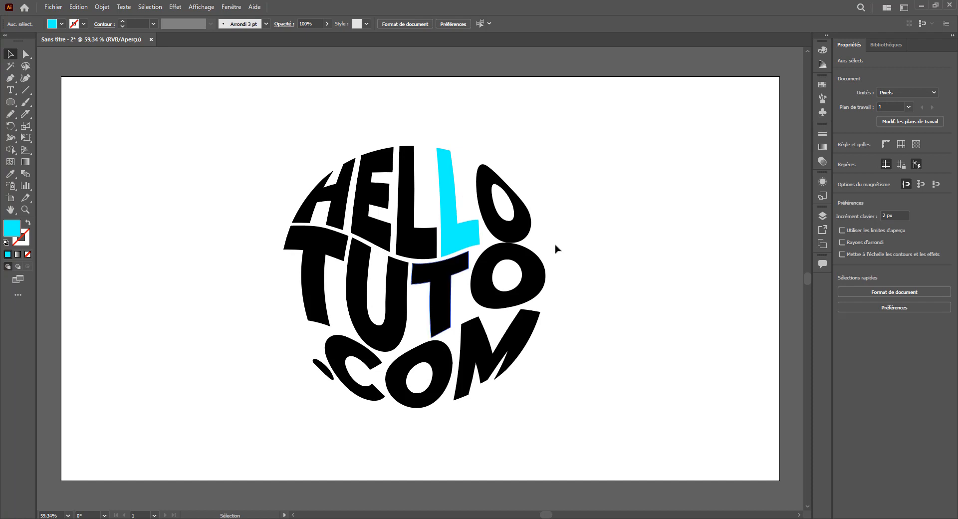
key("ctrl+z")
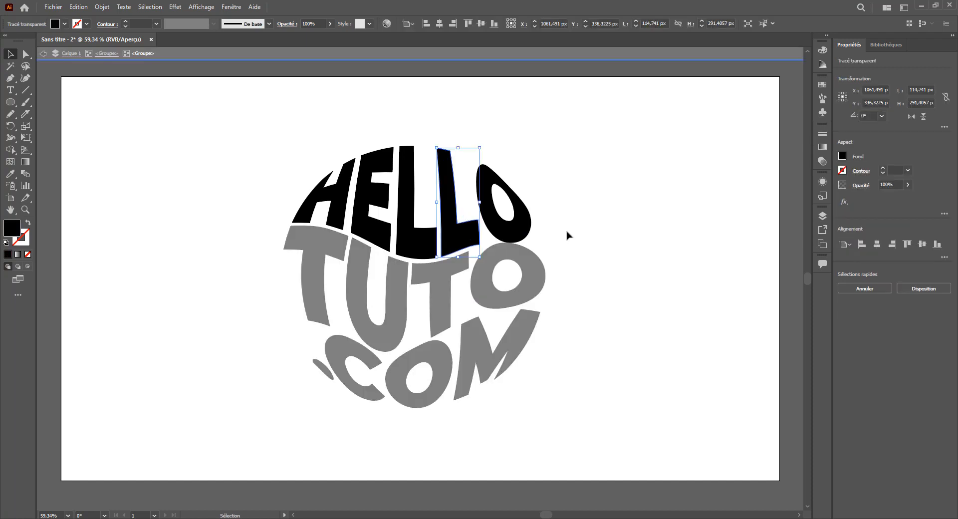
double_click(575, 217)
Select the whole text design and rename its layer Calque 1 as hello
left_click_drag(308, 148, 554, 435)
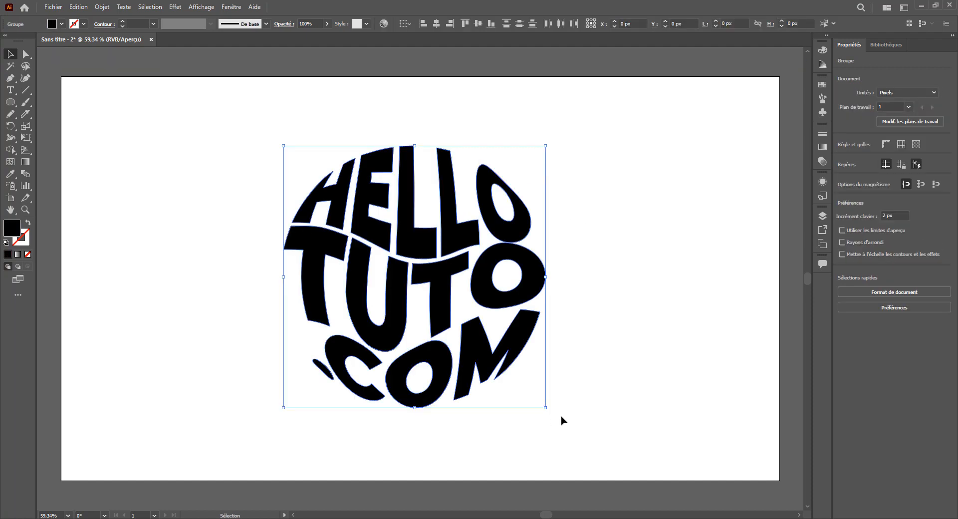
left_click(822, 217)
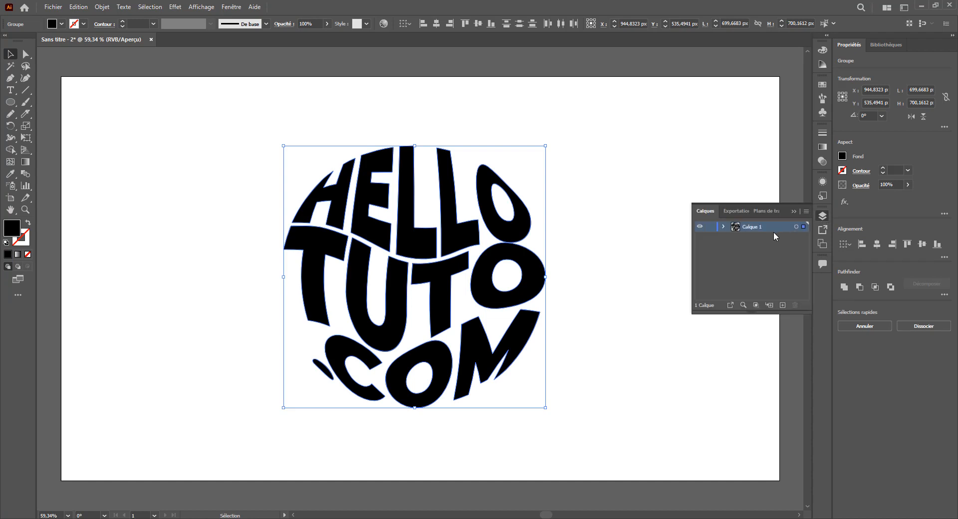
double_click(753, 229)
type("hello")
key("Return")
Group the expanded HELLO, TUTO and .COM shapes into a single group on the hello layer
left_click(550, 227)
left_click_drag(303, 137, 571, 285)
left_click(721, 227)
left_click(765, 238)
left_click(725, 226)
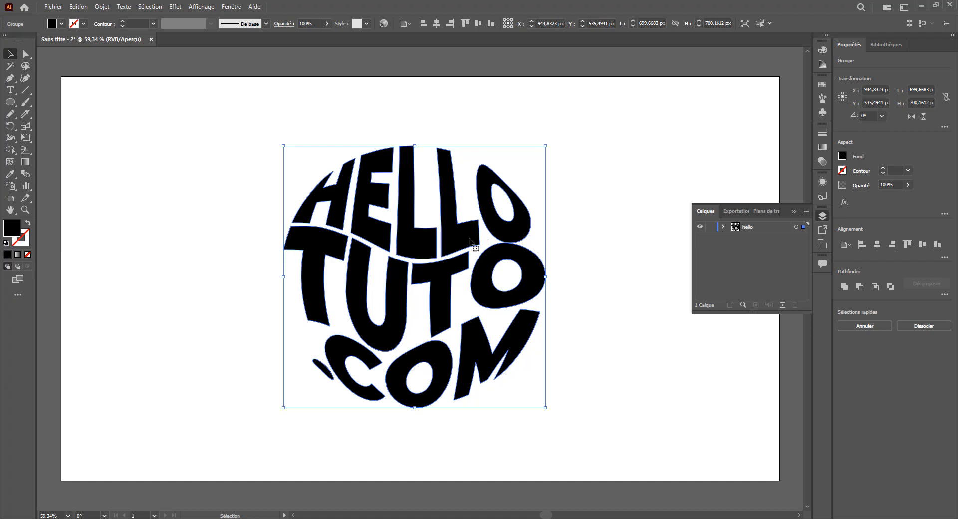
Copy the text group and paste the duplicate in front of the original at the same position
key("ctrl")
key("ctrl")
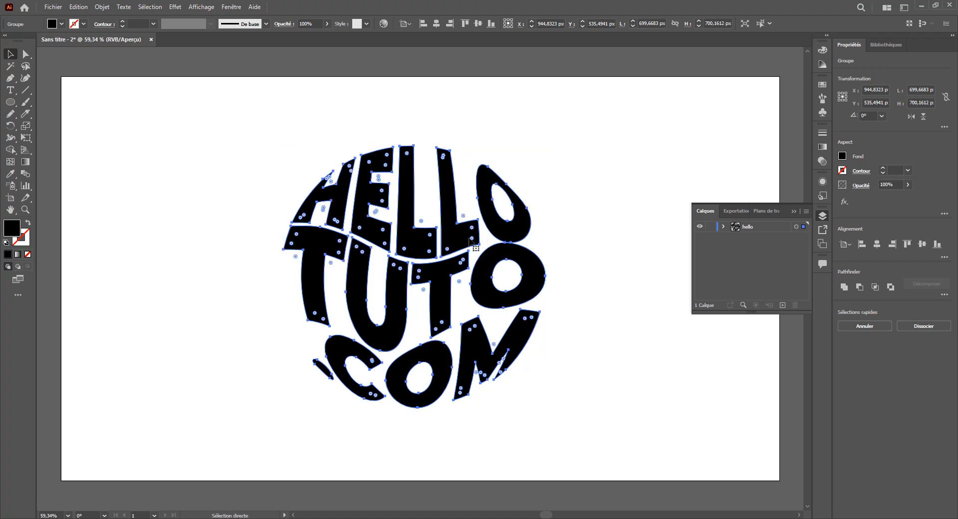
key("ctrl+f")
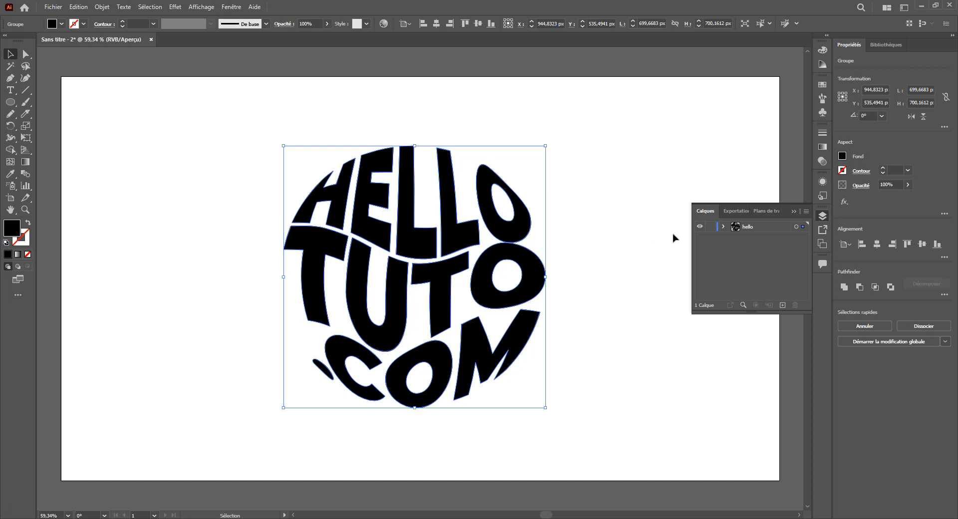
Fill the front copy of the text group with a pink swatch
left_click(723, 227)
left_click(767, 239)
left_click(797, 238)
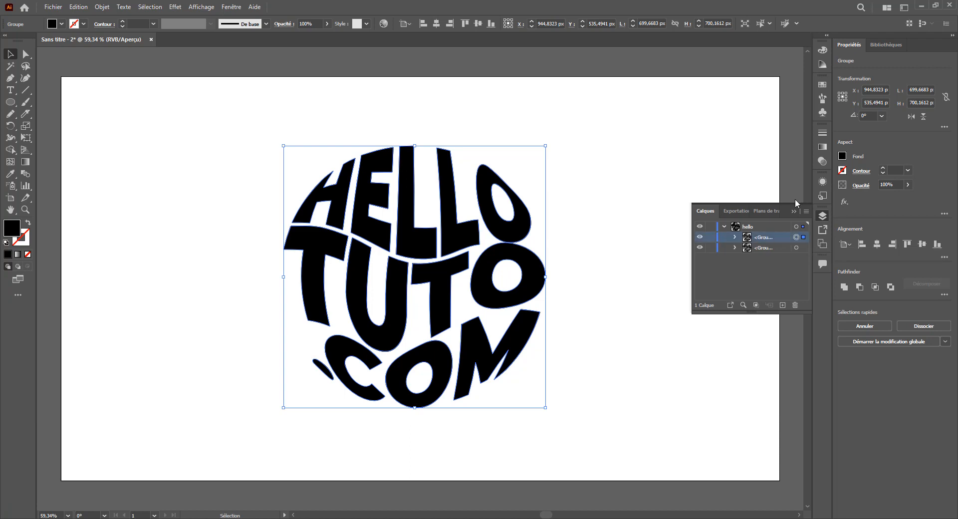
left_click(842, 157)
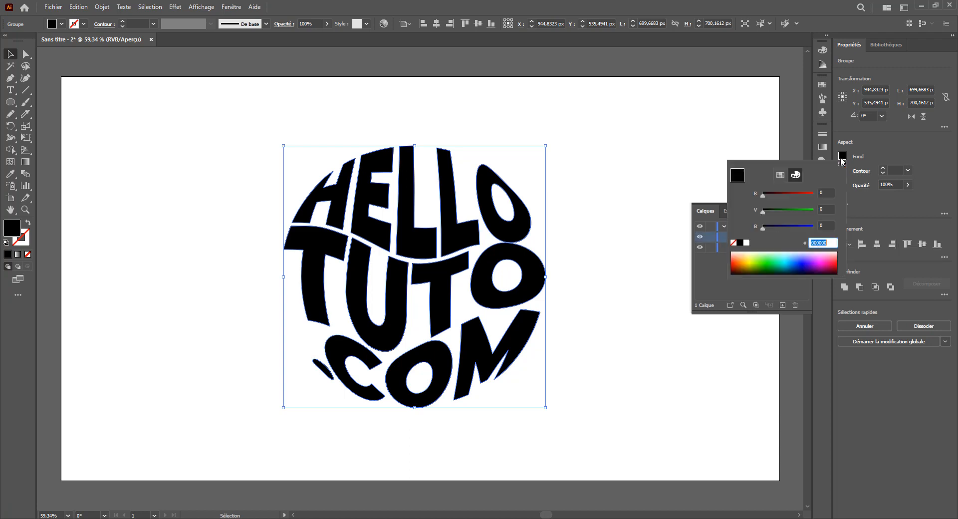
left_click(786, 174)
left_click(741, 205)
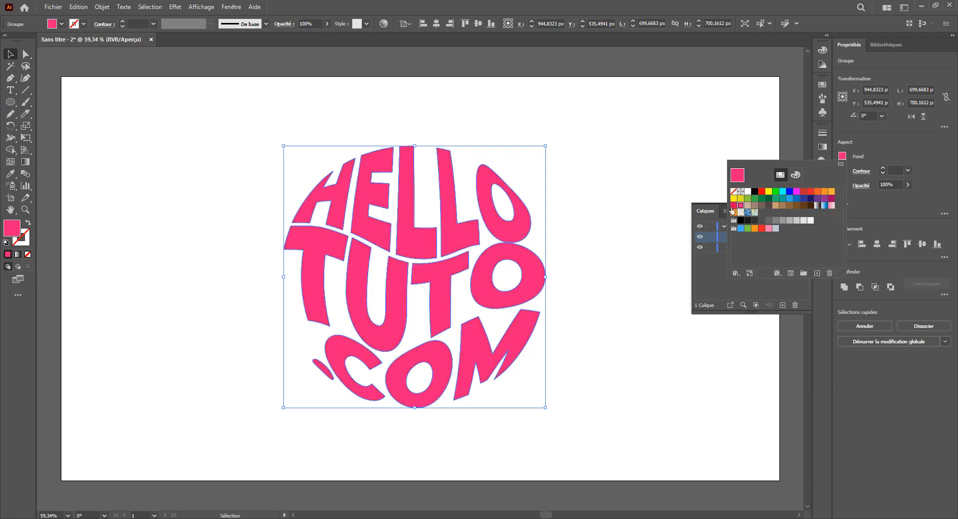
left_click(608, 224)
left_click(603, 222)
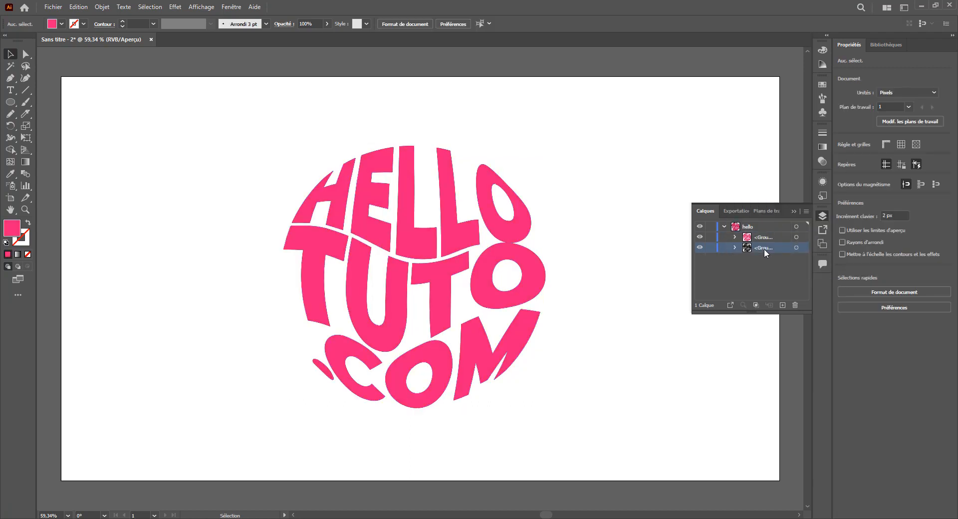
Scale the black text group behind the pink one down around its centre to about half its size
left_click(700, 238)
left_click(699, 238)
left_click(796, 248)
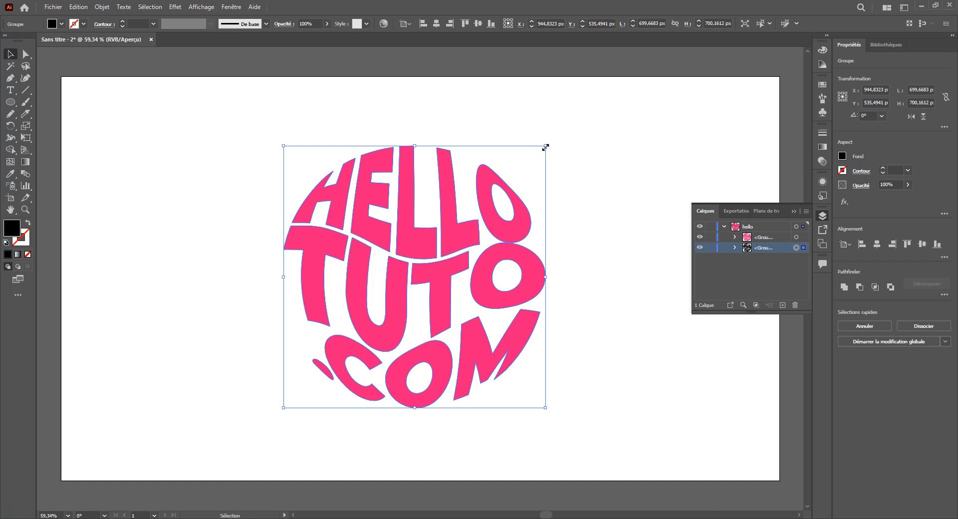
left_click_drag(546, 147, 479, 219)
left_click(574, 206)
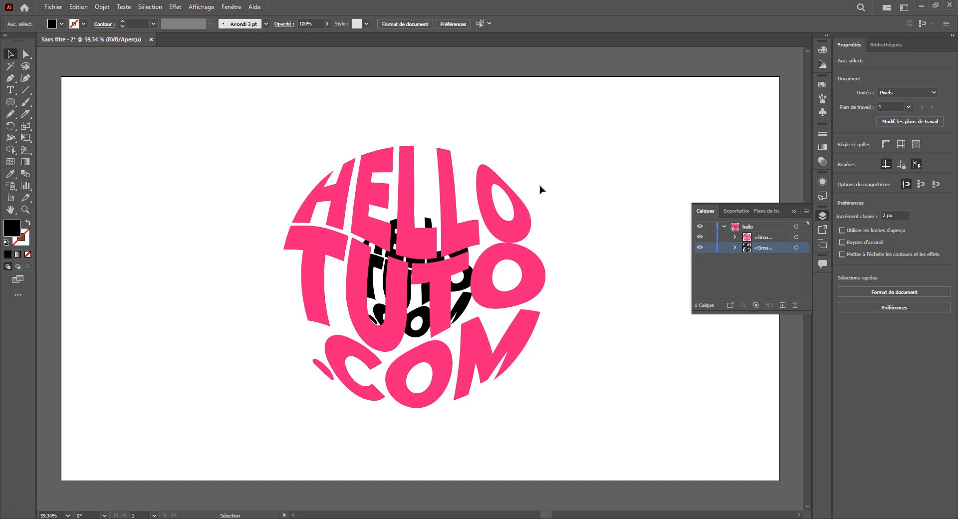
Paste another full-size black copy of the text in front of the pink group and hide it
left_click(406, 158)
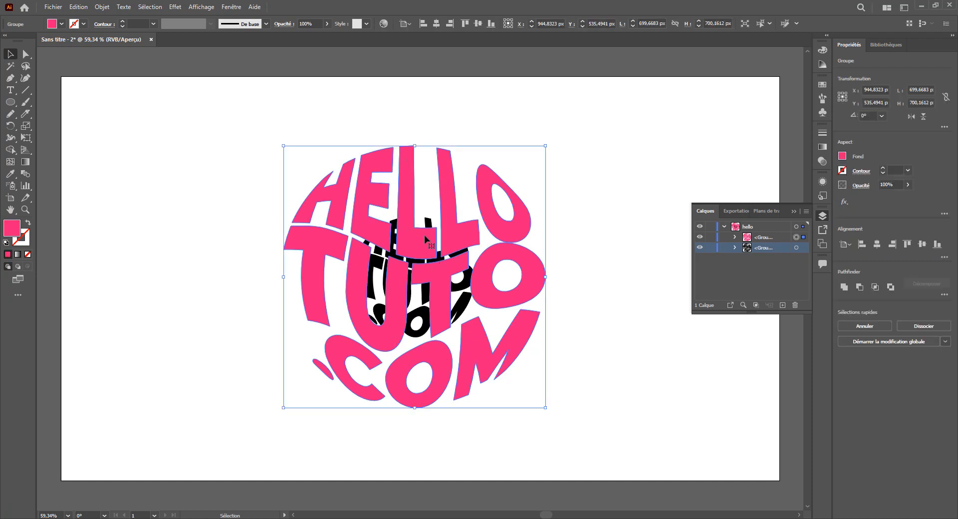
left_click(588, 239)
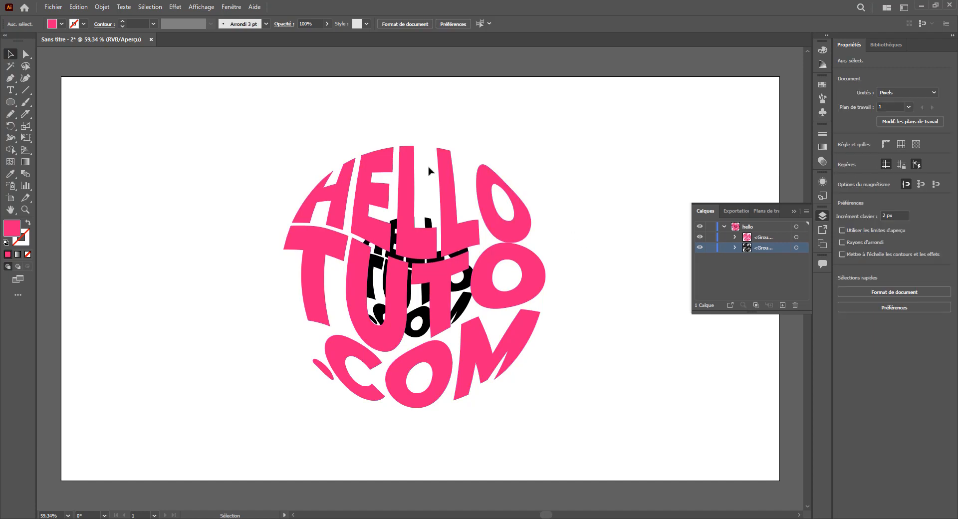
left_click(764, 237)
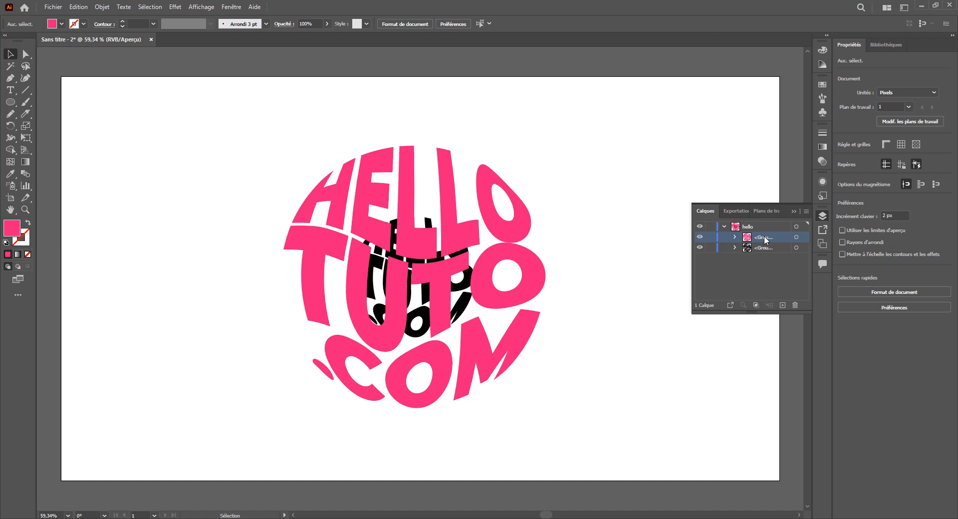
key("ctrl+f")
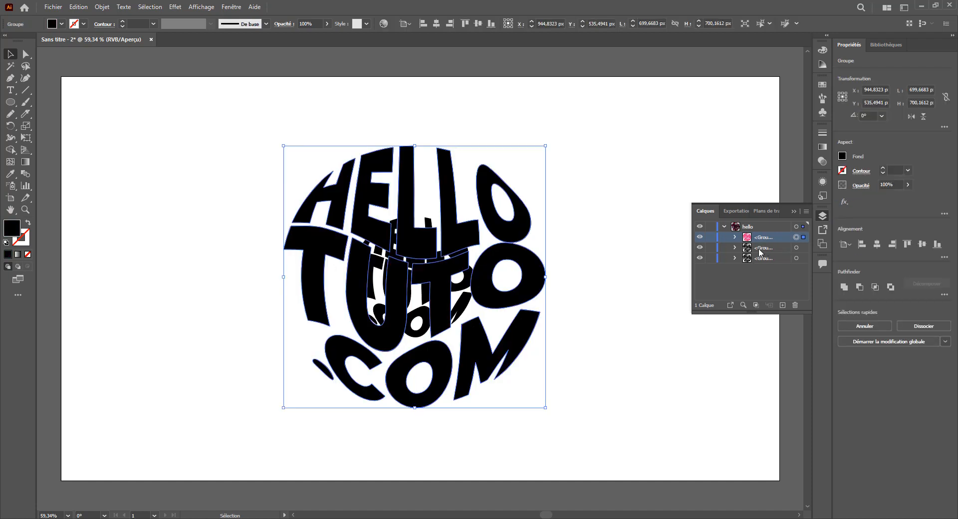
key("ctrl+shift+a")
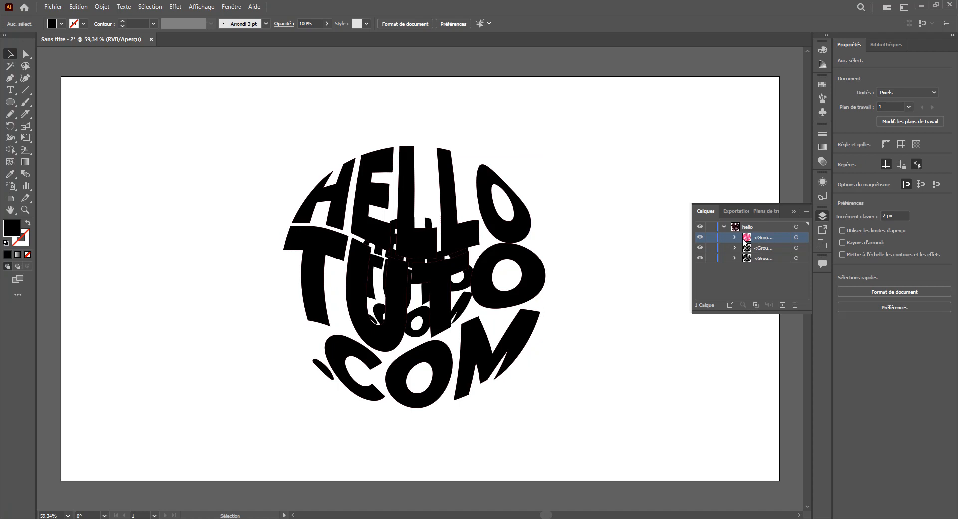
left_click(700, 237)
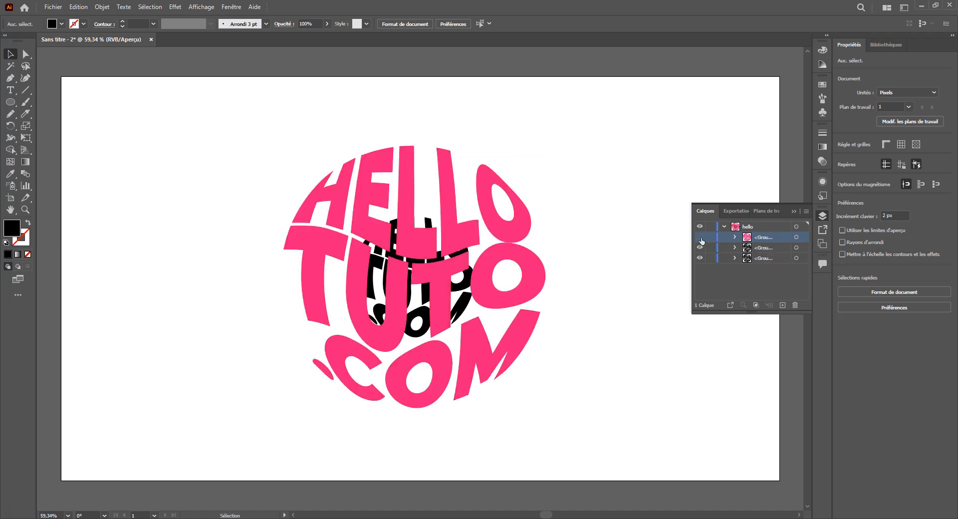
Create a blend between the full-size pink text group and the smaller black one
left_click(755, 249)
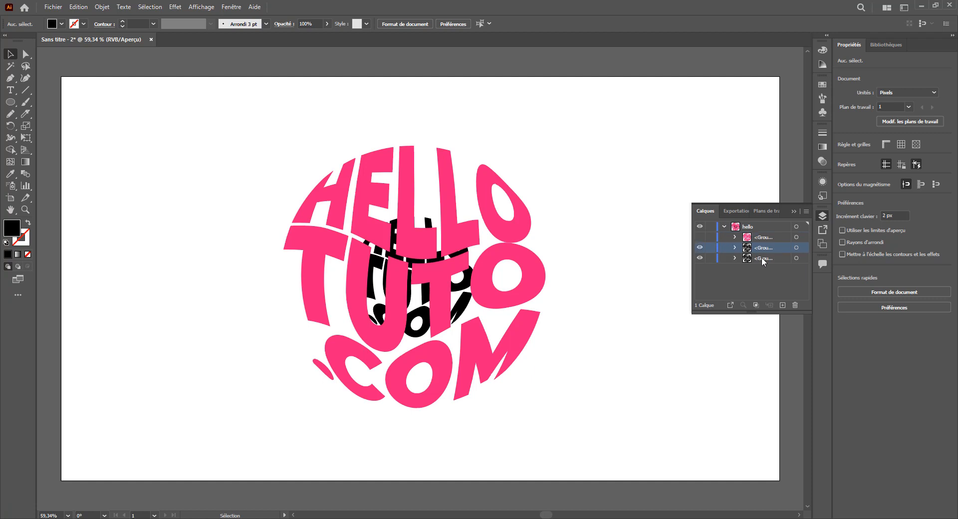
left_click_drag(289, 148, 550, 360)
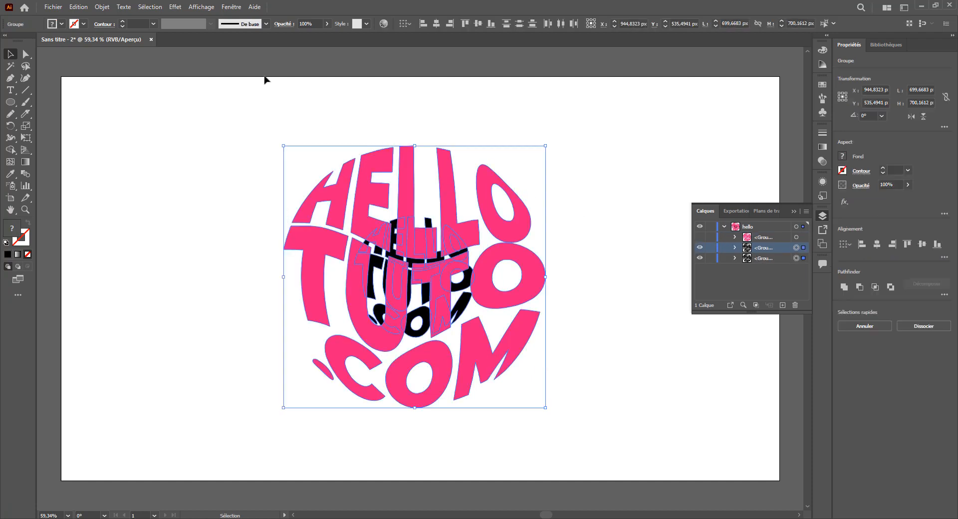
left_click(100, 9)
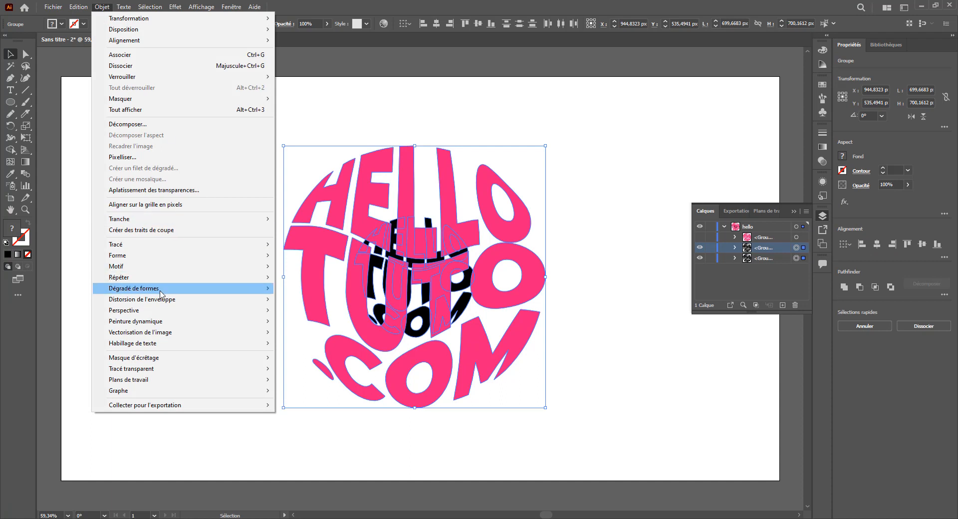
mouse_move(160, 290)
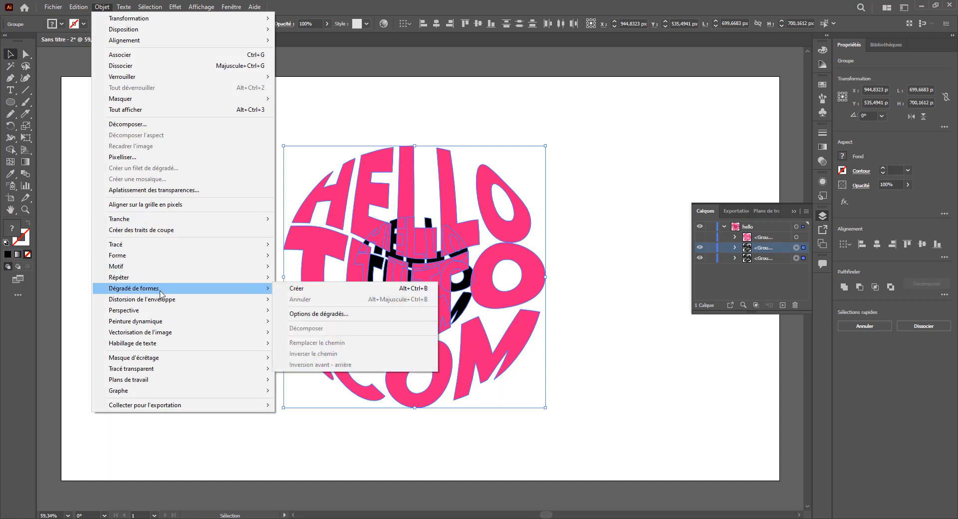
left_click(305, 290)
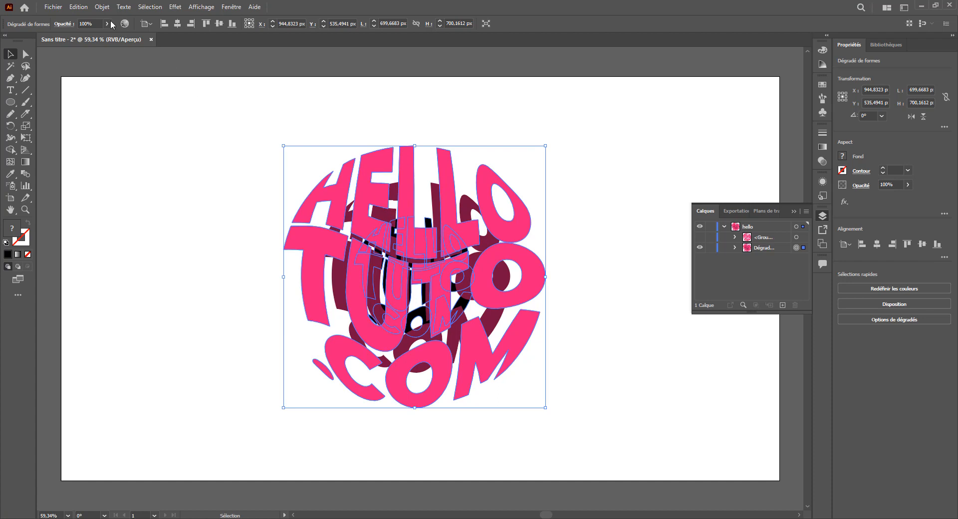
Set the blend to a specified number of 500 steps, previewing it before accepting, and deselect the artwork
left_click(101, 7)
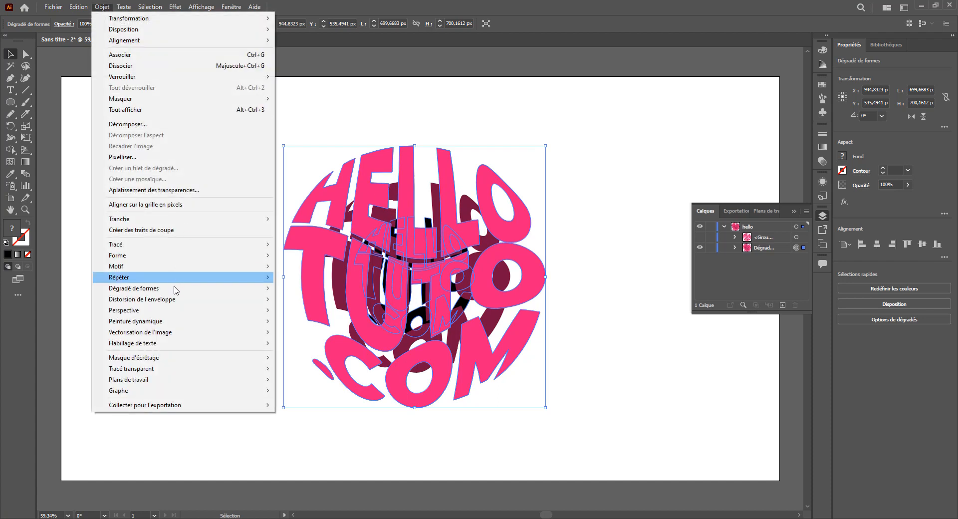
mouse_move(181, 290)
left_click(314, 313)
left_click(652, 194)
left_click(651, 215)
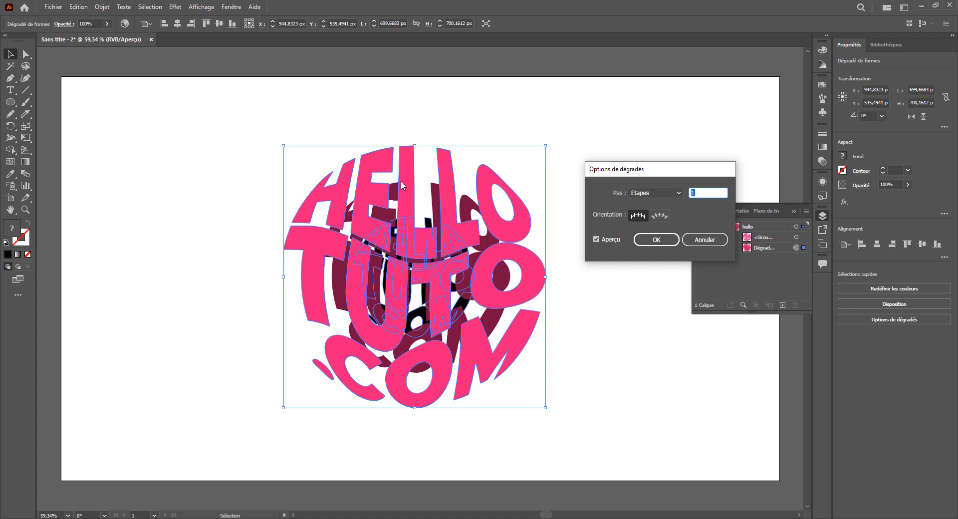
type("500")
left_click(604, 238)
left_click(597, 239)
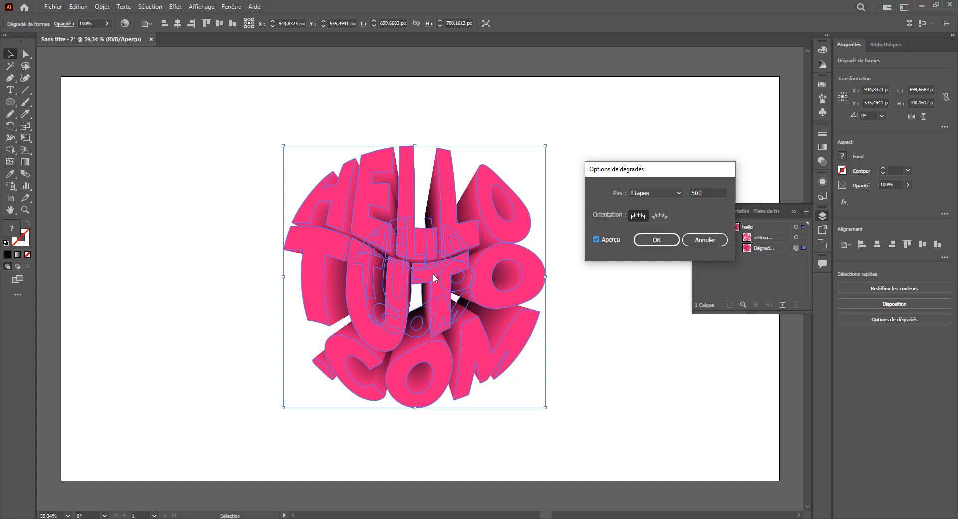
left_click(655, 240)
left_click(596, 253)
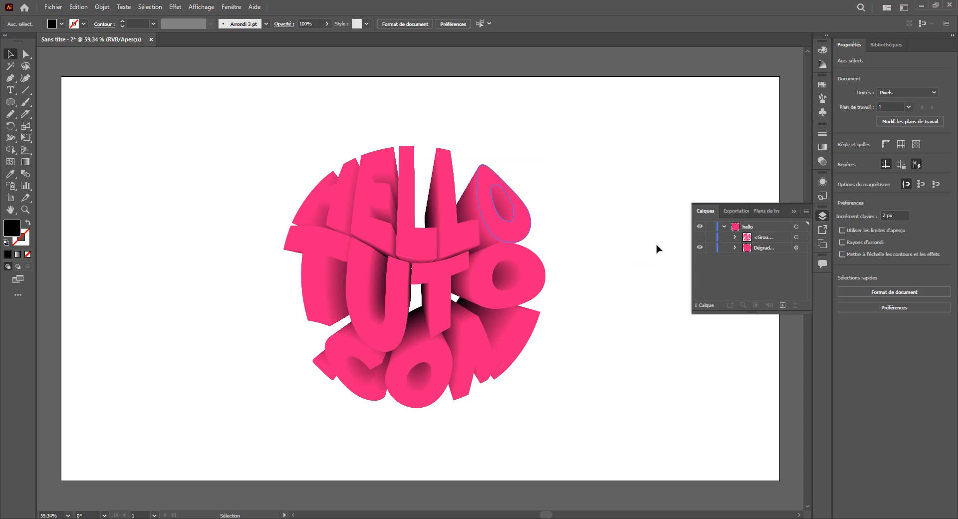
Unhide the black text copy in front of the blend and fill it with the pink swatch used for the blend
left_click(700, 238)
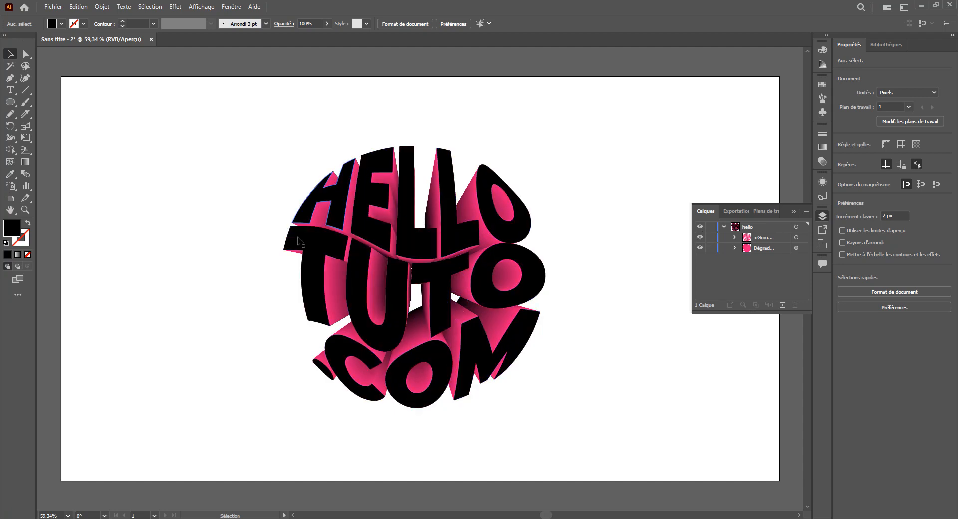
left_click(496, 217)
left_click(843, 156)
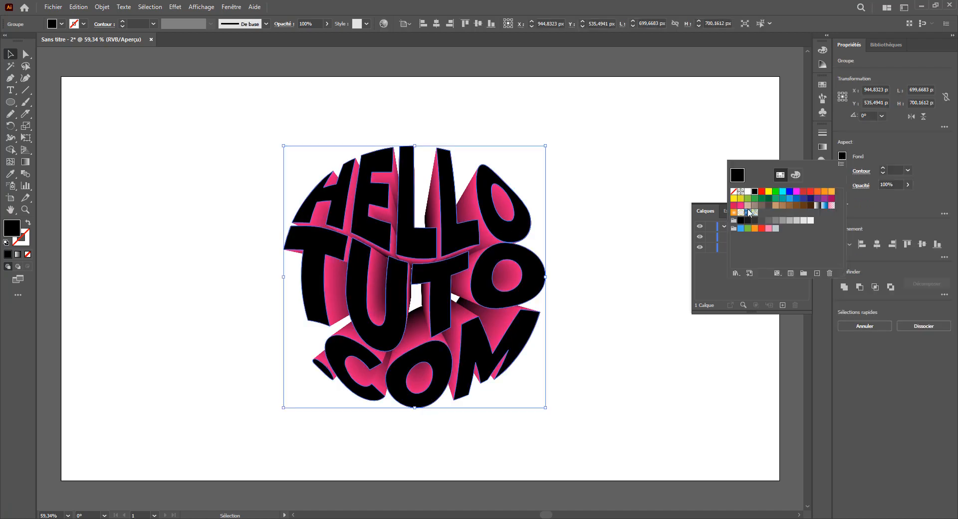
left_click(741, 206)
left_click(633, 220)
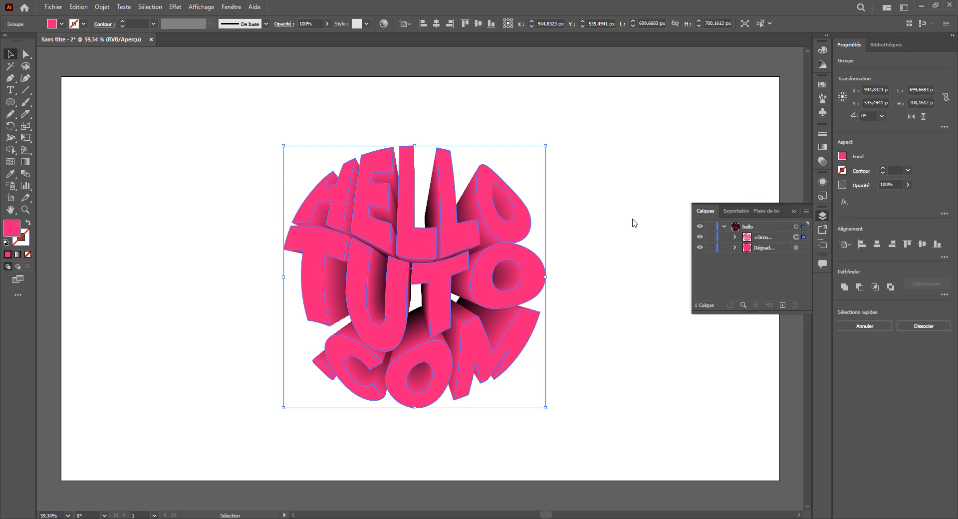
left_click(595, 222)
Change the front text group's fill to the slightly darker pinkish-red swatch
left_click(514, 226)
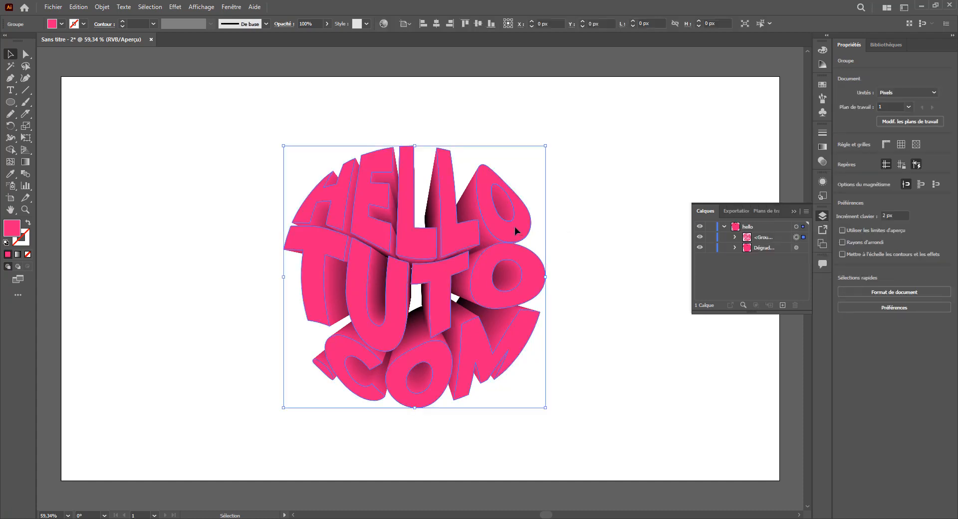
left_click(842, 157)
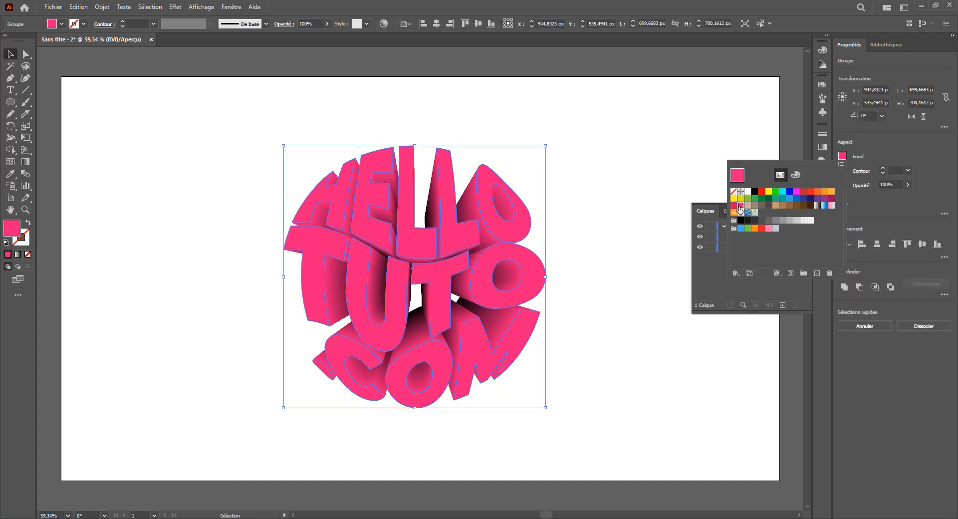
left_click(734, 205)
left_click(589, 216)
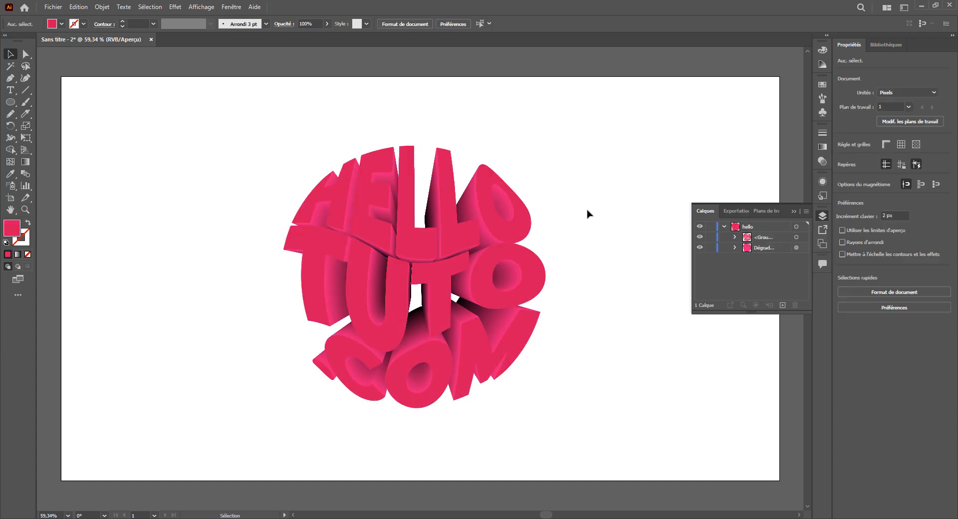
Give the front text group a 1 pt stroke in the lighter pink swatch
left_click(403, 203)
left_click(762, 238)
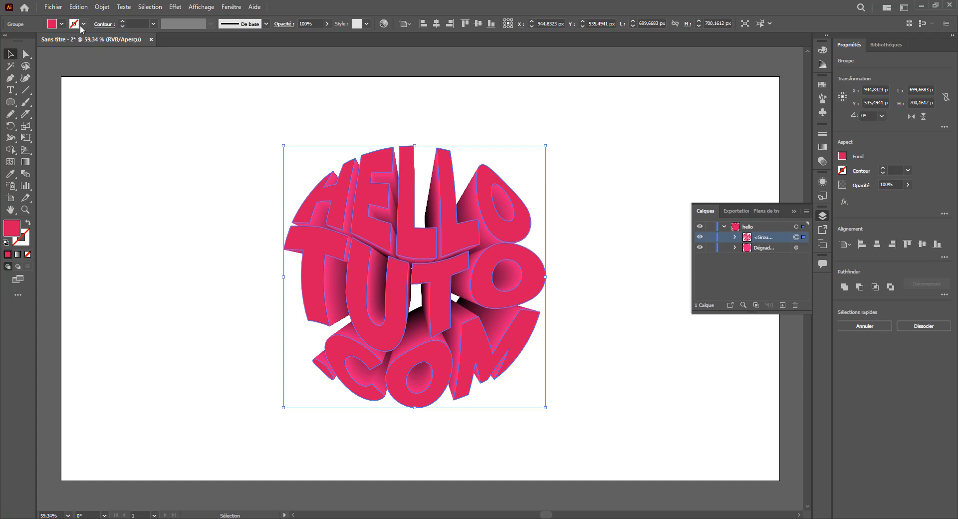
left_click(123, 21)
left_click(122, 21)
left_click(122, 22)
left_click(79, 23)
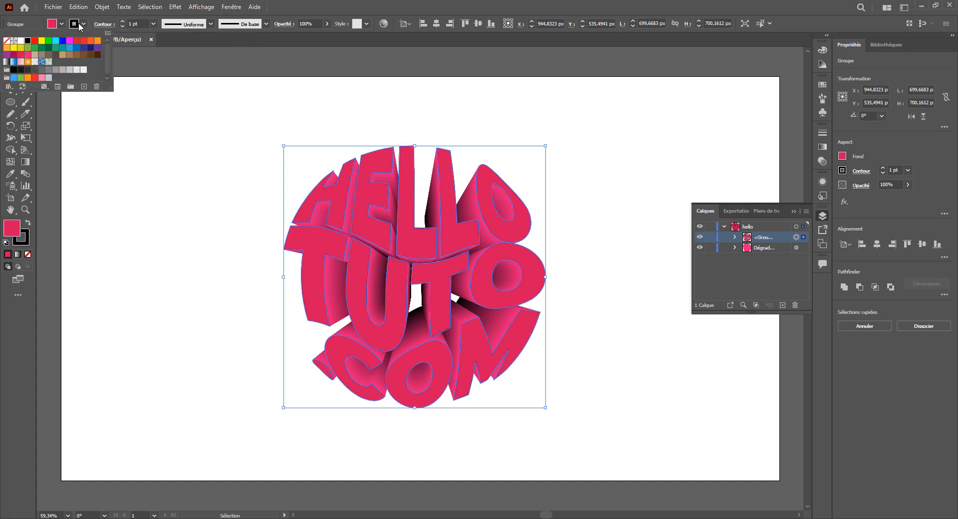
left_click(25, 54)
left_click(575, 205)
left_click(576, 206)
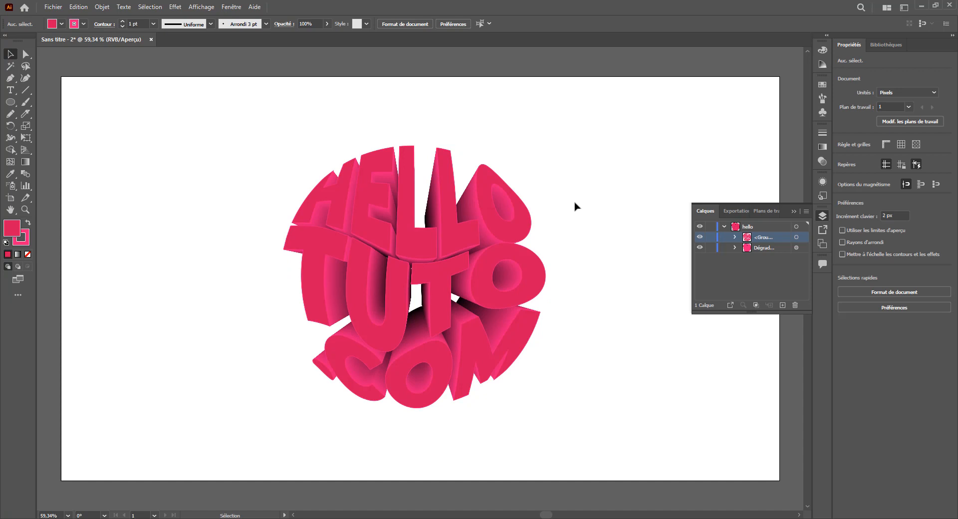
Draw a 1920 x 1080 px rectangle covering the whole artboard and send it behind the text artwork
left_click_drag(10, 102, 781, 483)
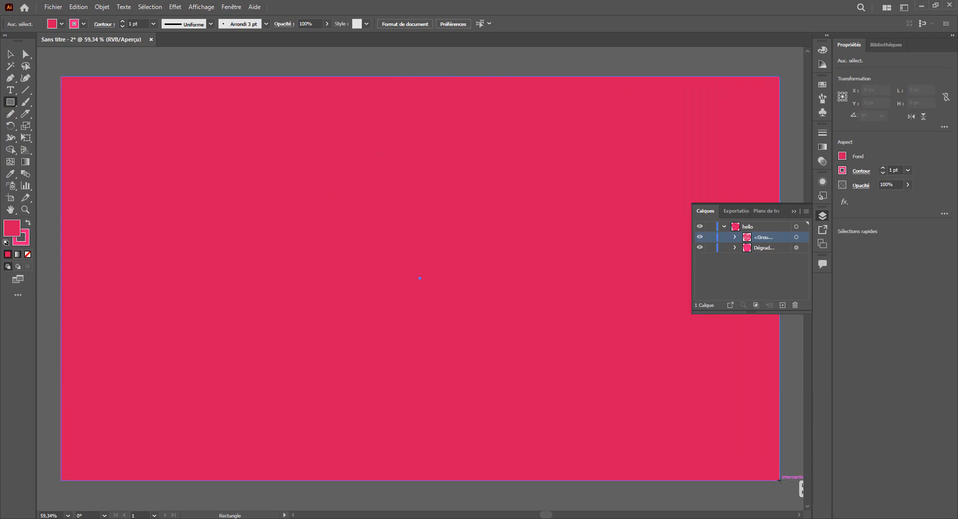
left_click(10, 54)
right_click(235, 149)
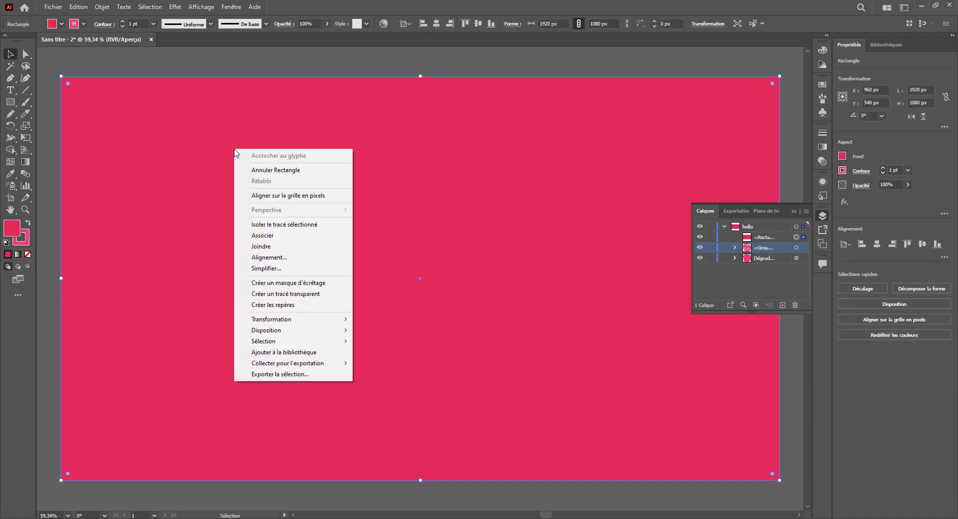
mouse_move(293, 331)
left_click(384, 364)
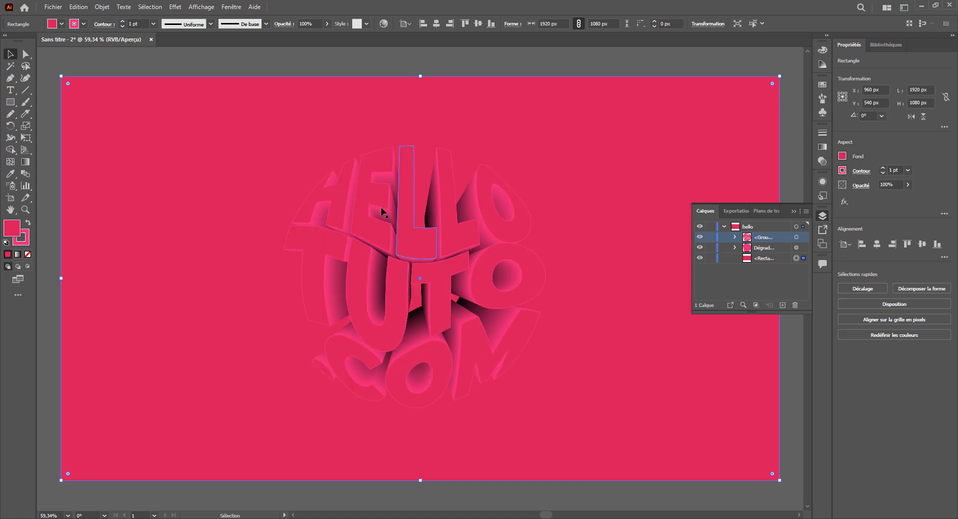
Fill the background rectangle with the dark blue swatch R=27 V=20 B=100
left_click(52, 25)
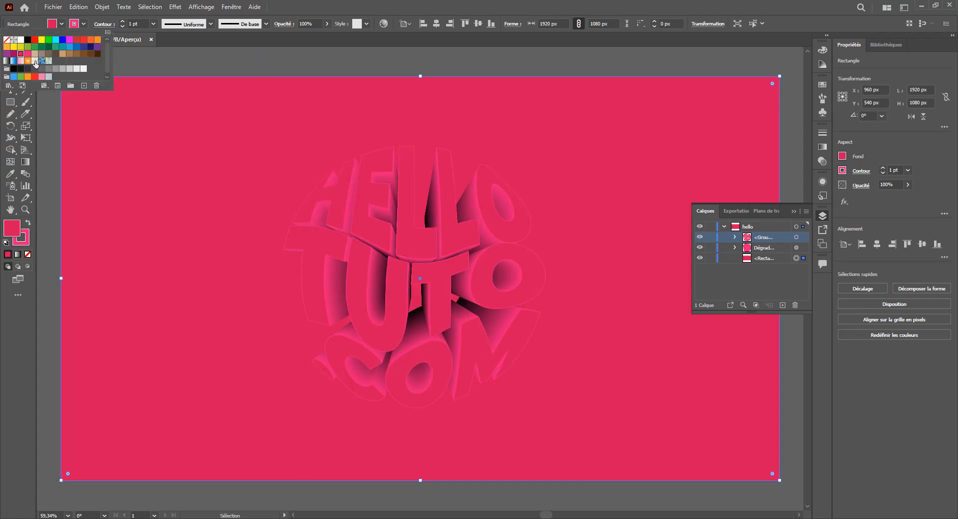
left_click(90, 47)
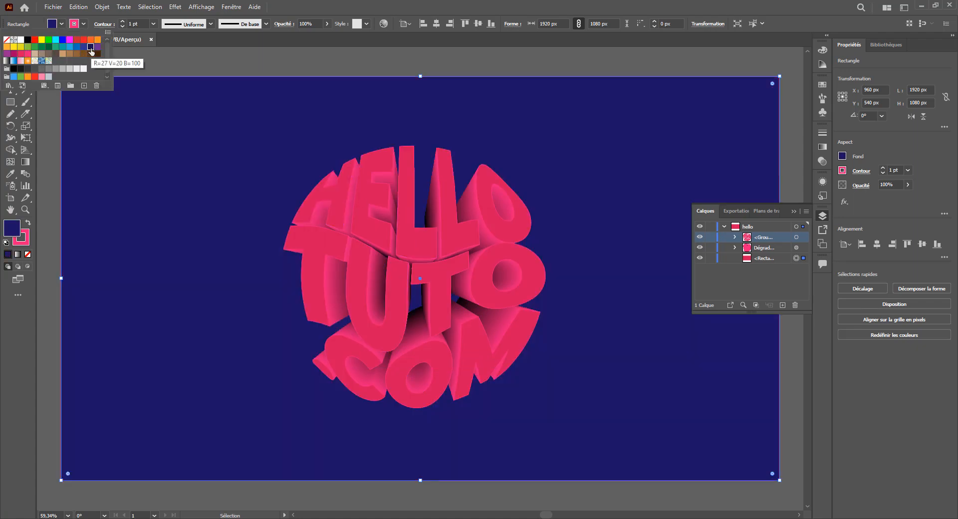
left_click(409, 58)
left_click(452, 65)
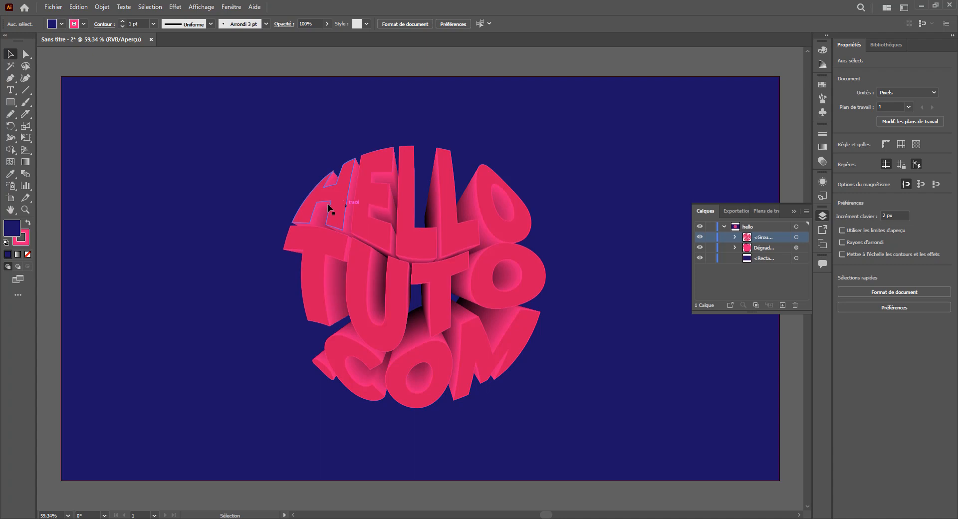
Apply a radial white-to-black gradient fill to the front text group
left_click(338, 193)
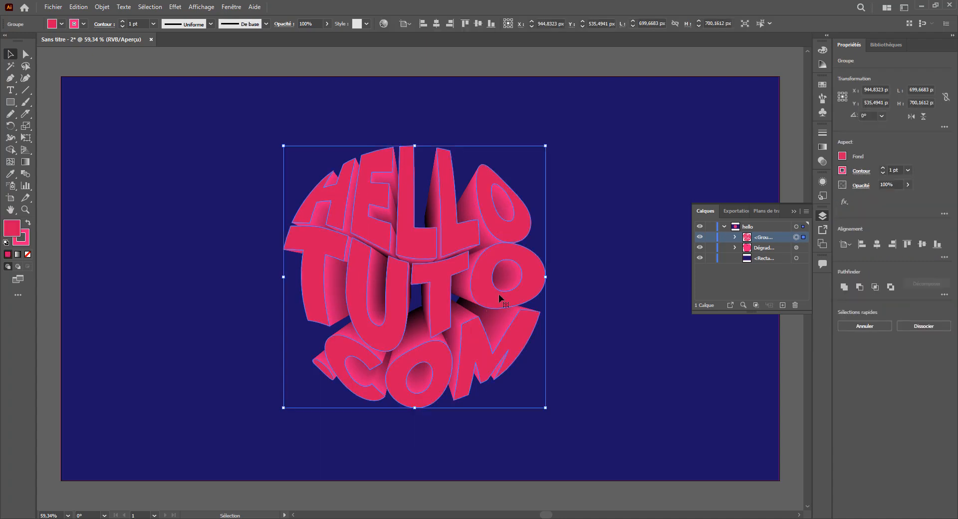
left_click(843, 157)
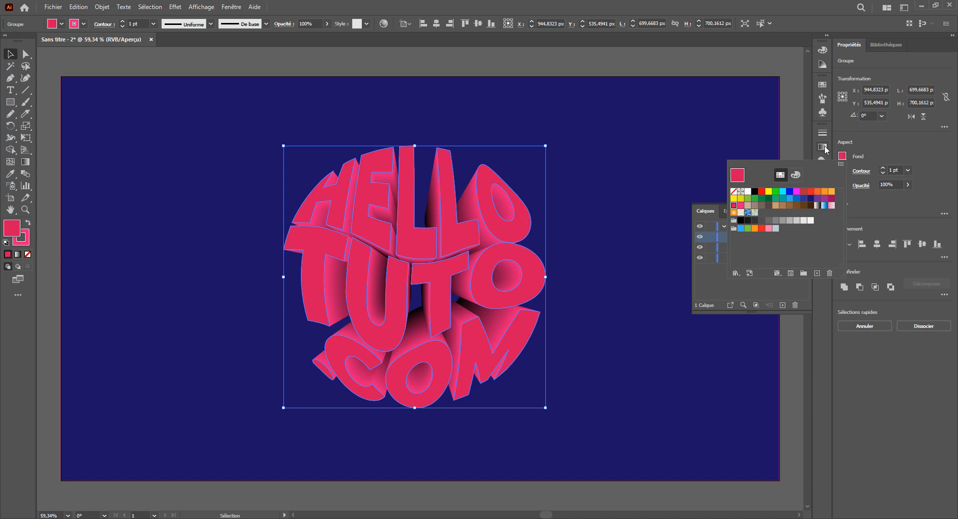
left_click(823, 147)
left_click(777, 212)
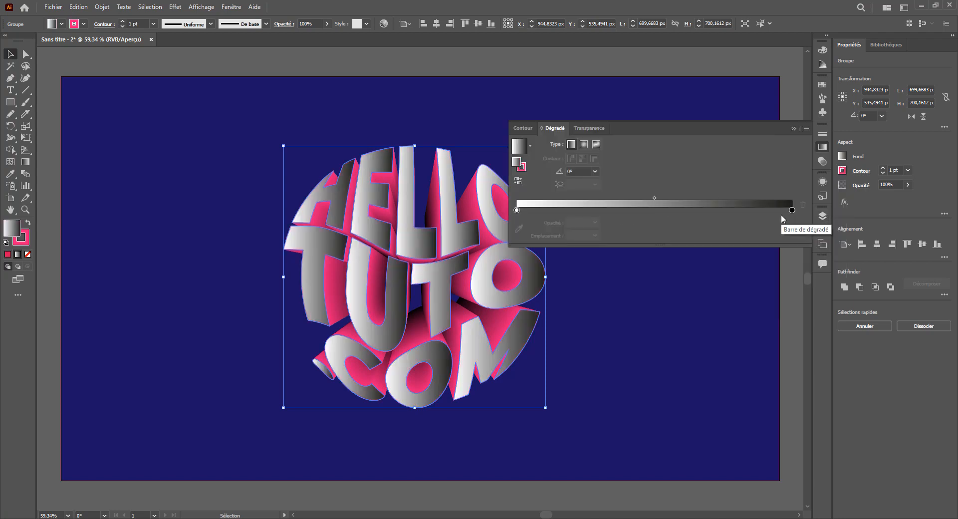
left_click(585, 145)
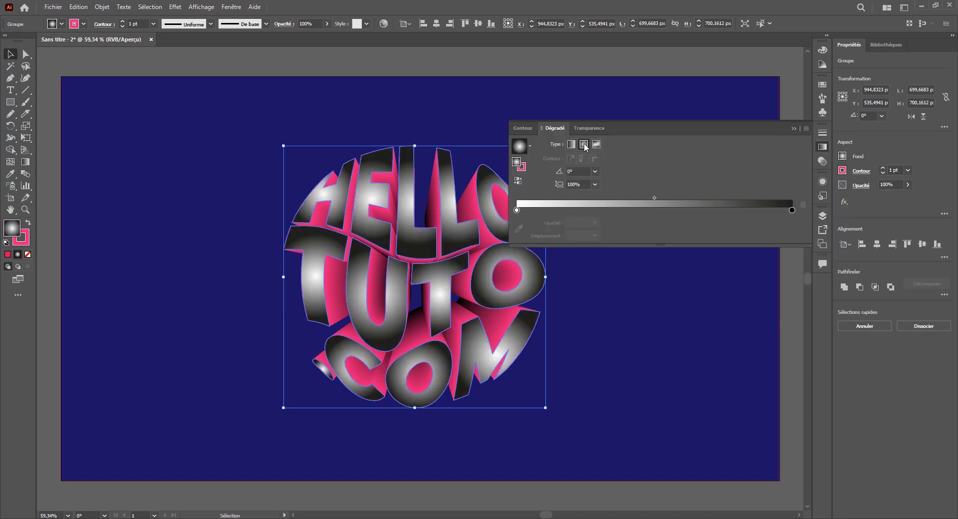
Set the gradient's end colour stop at 100% to the dark magenta swatch
left_click(793, 210)
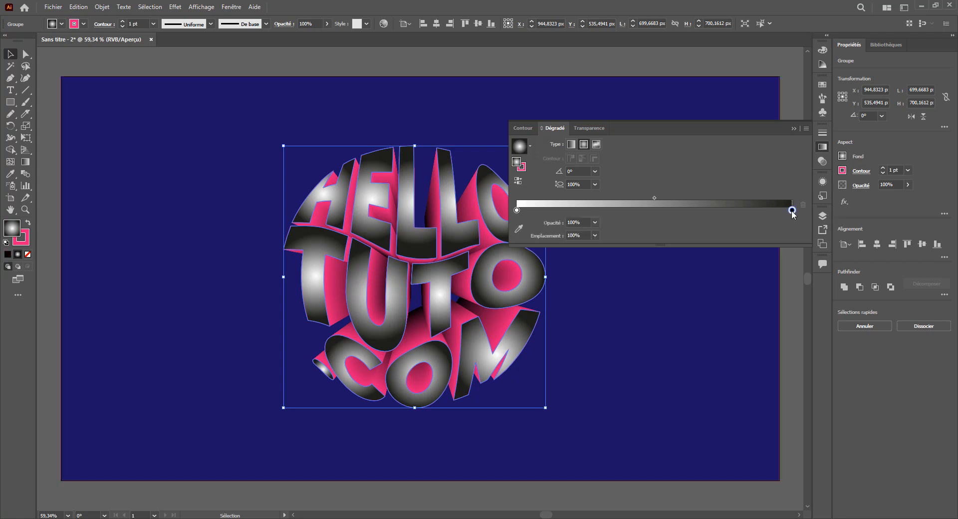
double_click(792, 211)
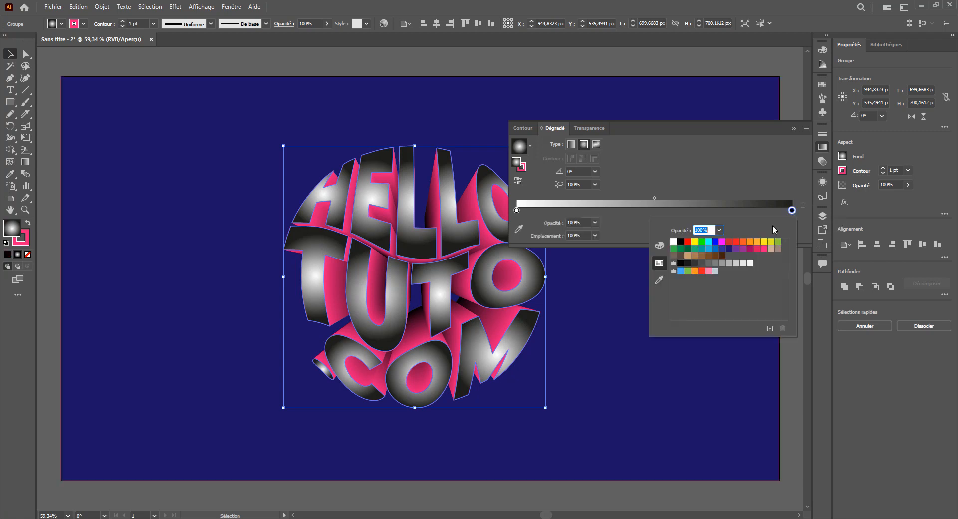
left_click(758, 248)
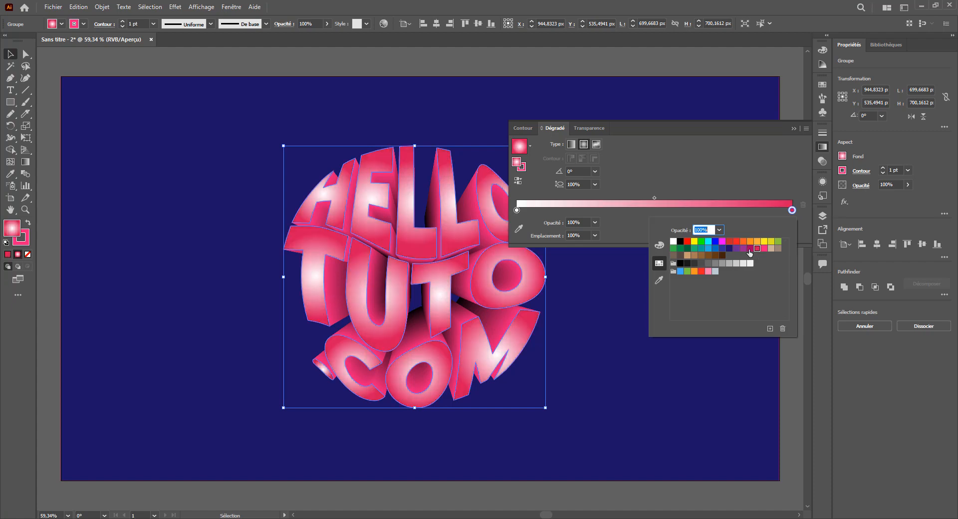
left_click(751, 249)
Set the gradient's start colour stop at 0% to the bright pink swatch and put the gradient settings away
left_click(517, 211)
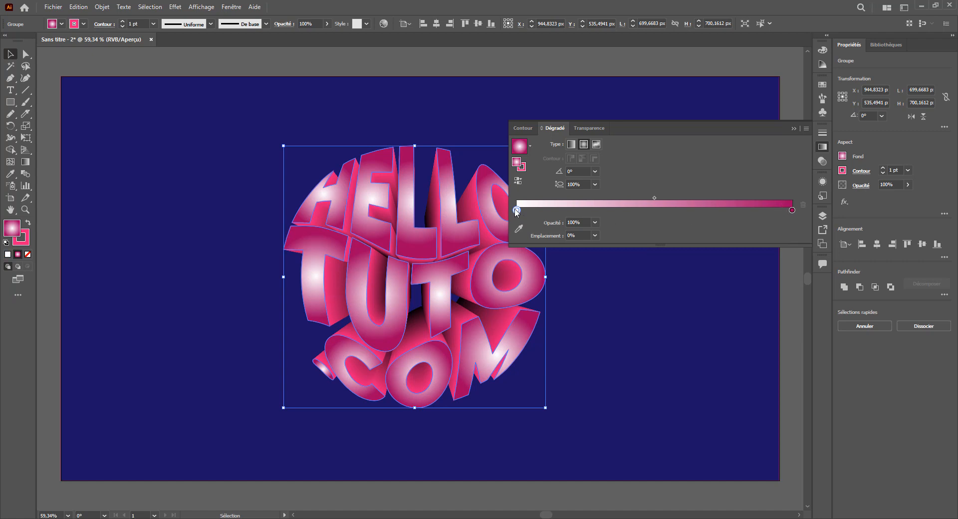
double_click(518, 210)
left_click(764, 248)
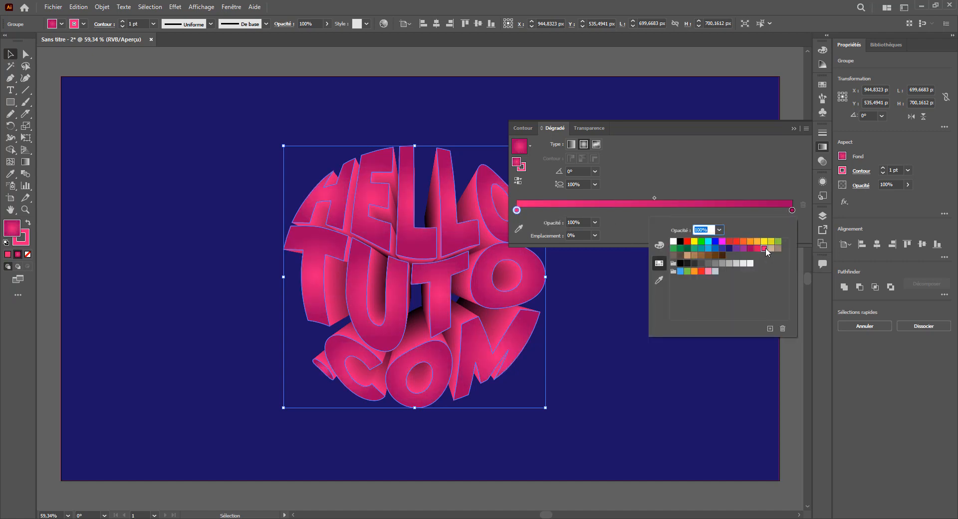
left_click(646, 115)
left_click(784, 104)
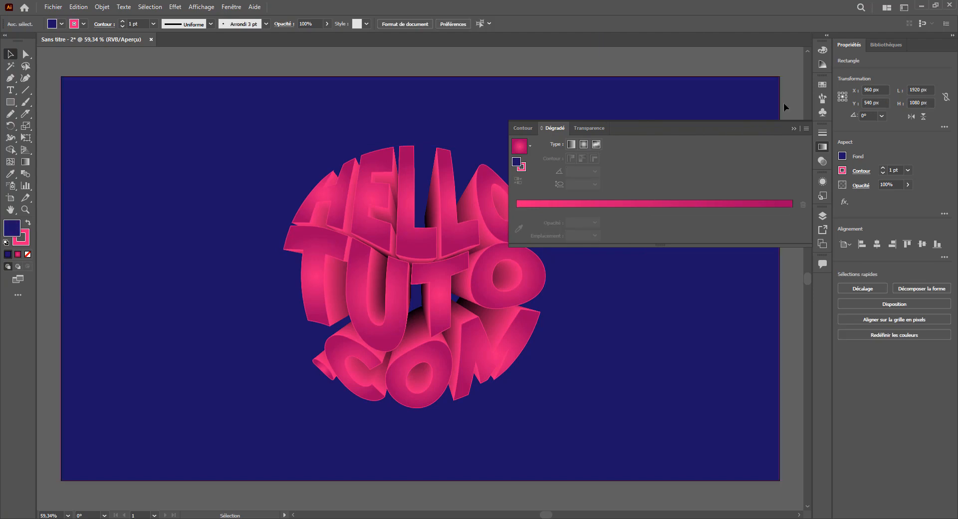
left_click(794, 129)
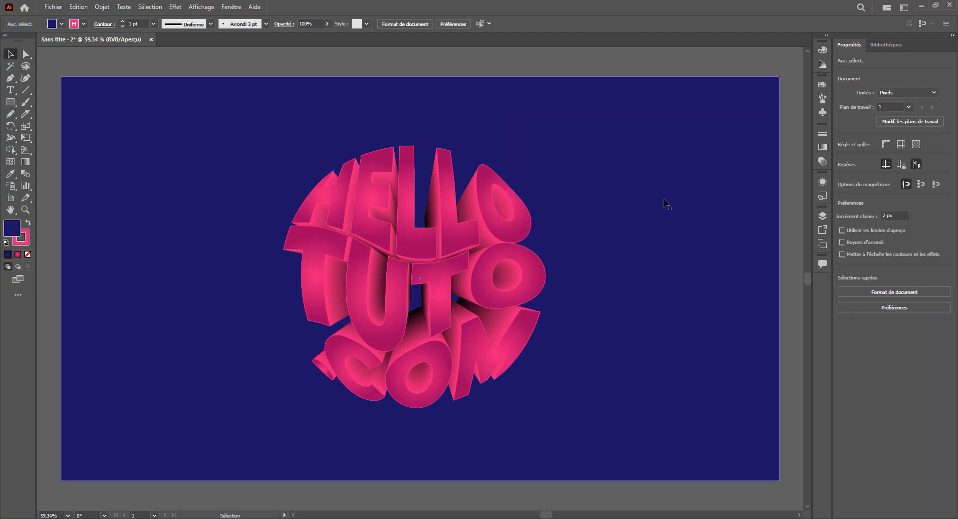
Turn the front text group into a compound path so the radial gradient spans all the letters
left_click(368, 192)
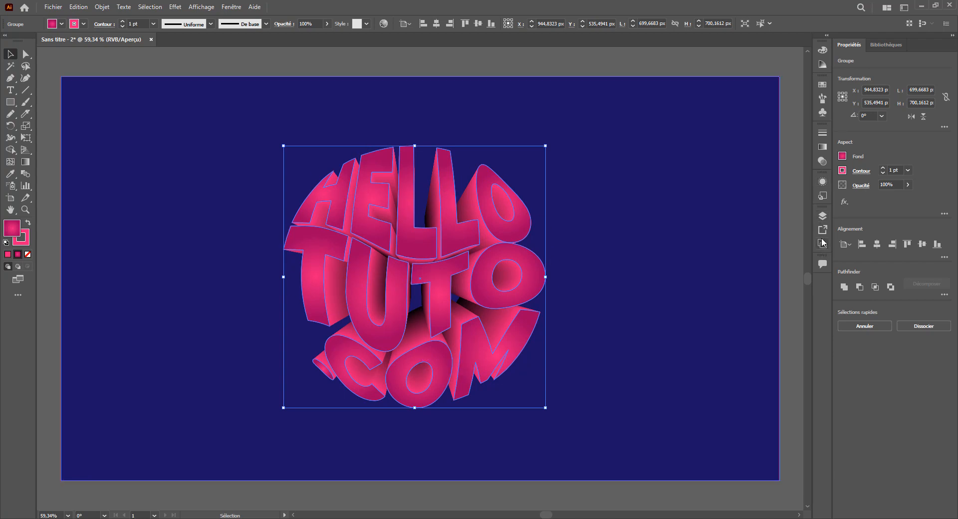
left_click(823, 216)
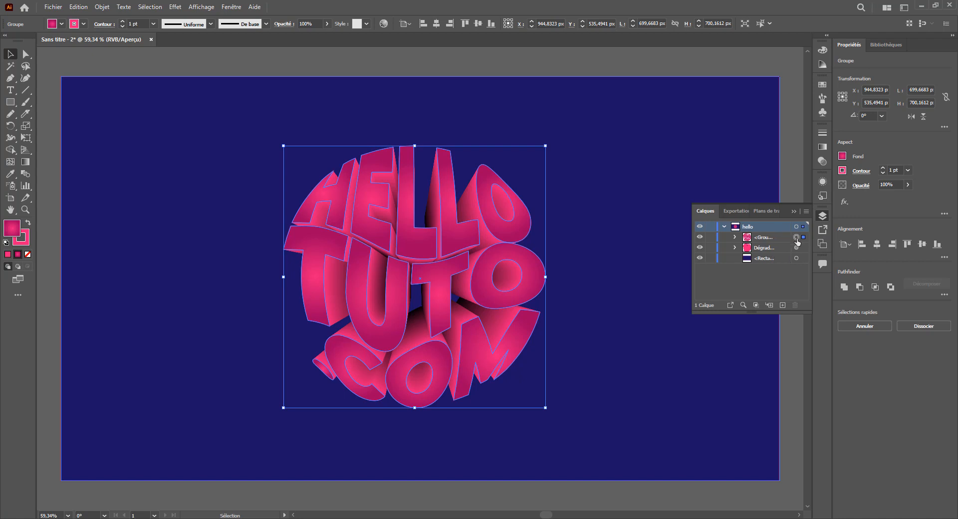
left_click(756, 238)
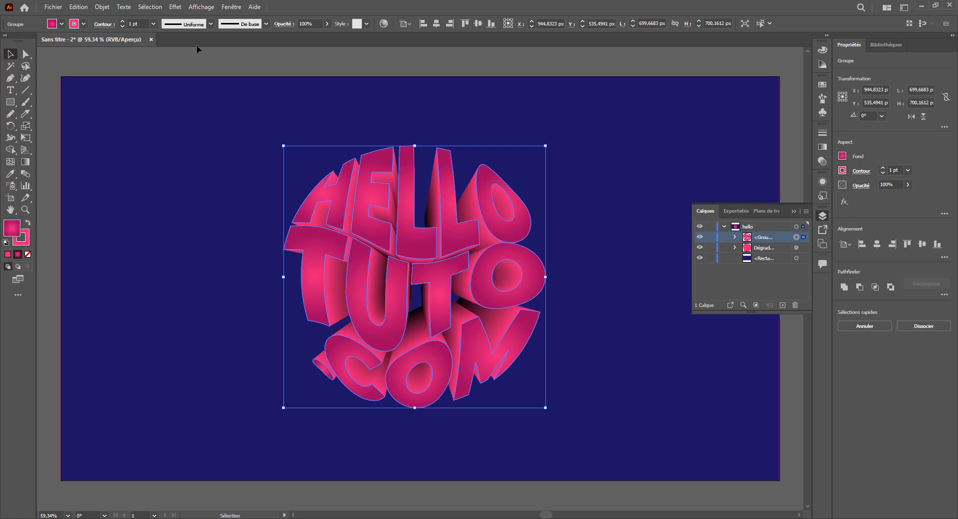
left_click(102, 7)
mouse_move(175, 378)
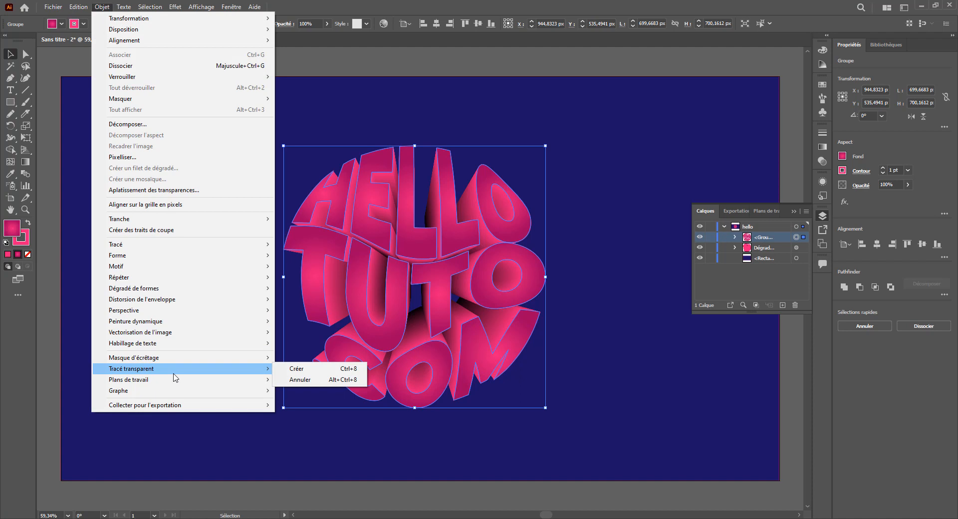
left_click(298, 368)
left_click(626, 272)
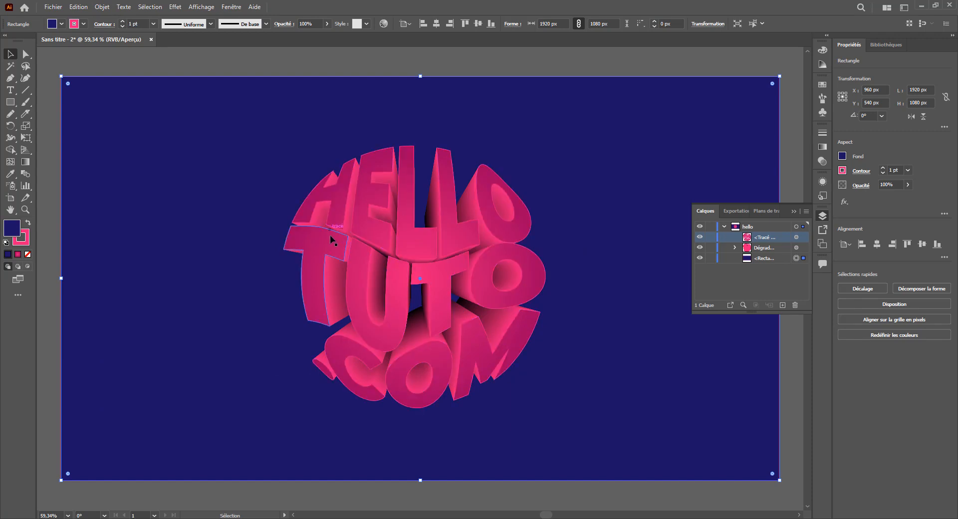
Darken the background rectangle's fill to RGB 27, 20, 72, deselect it and put the layers list away
left_click(484, 65)
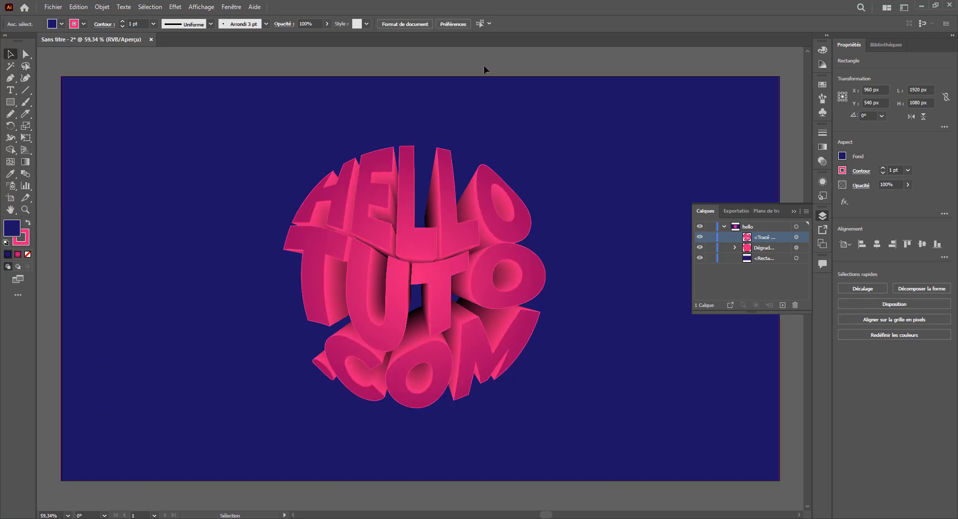
left_click(310, 104)
left_click(53, 27)
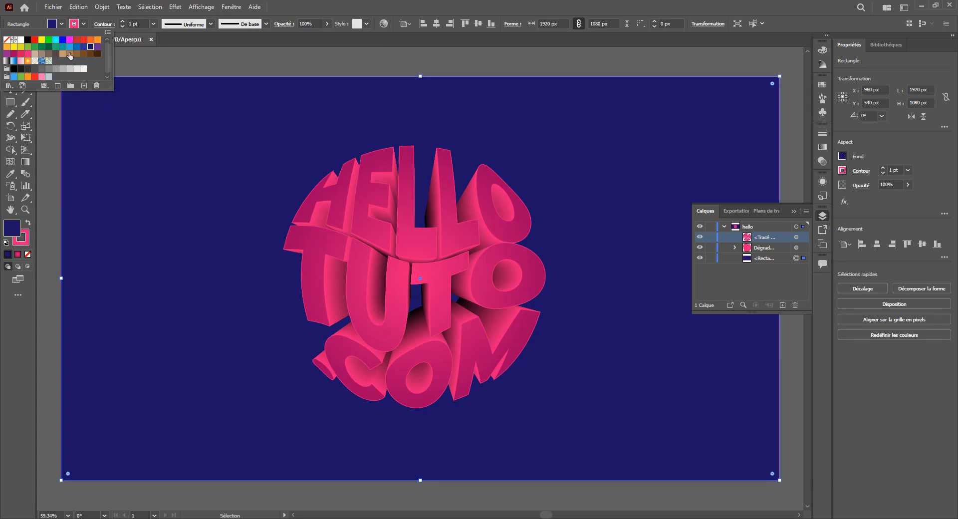
left_click(844, 156)
left_click(843, 156)
left_click(843, 157)
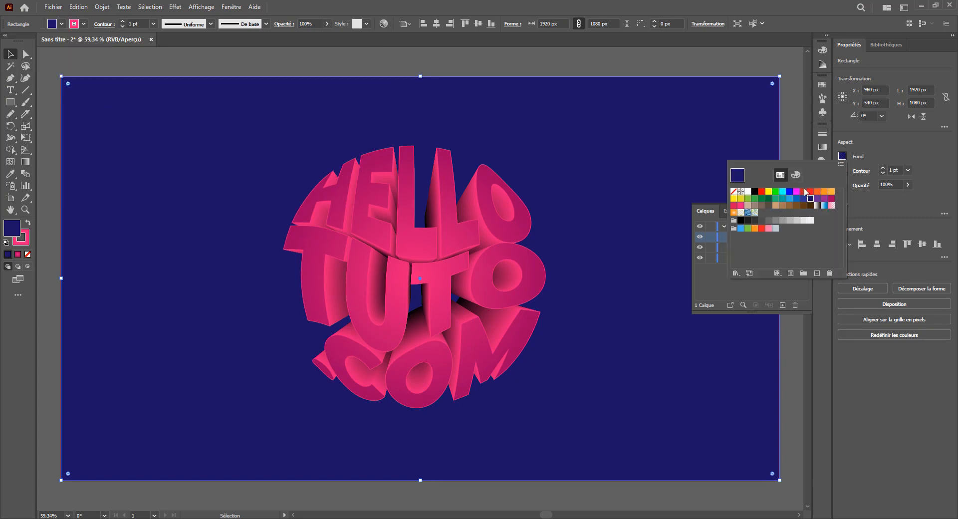
left_click(796, 175)
left_click_drag(781, 229, 778, 229)
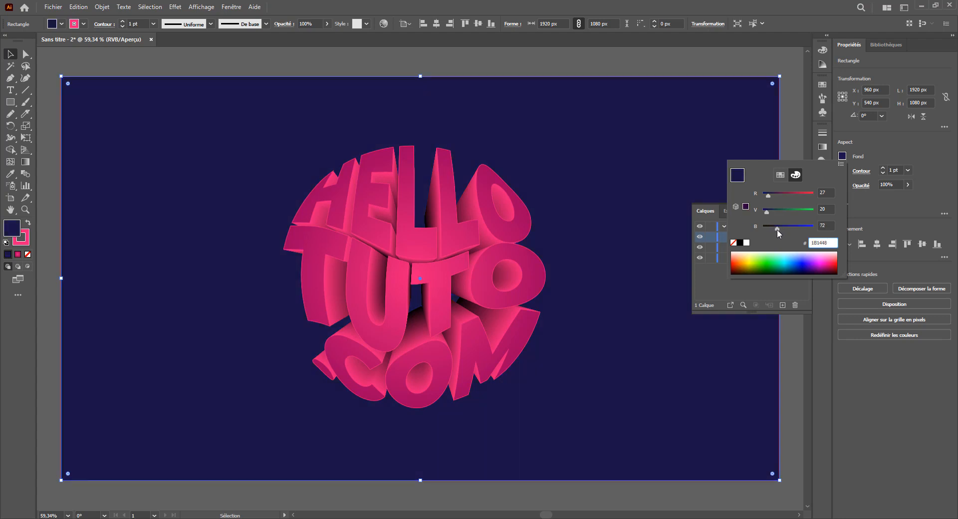
left_click(475, 65)
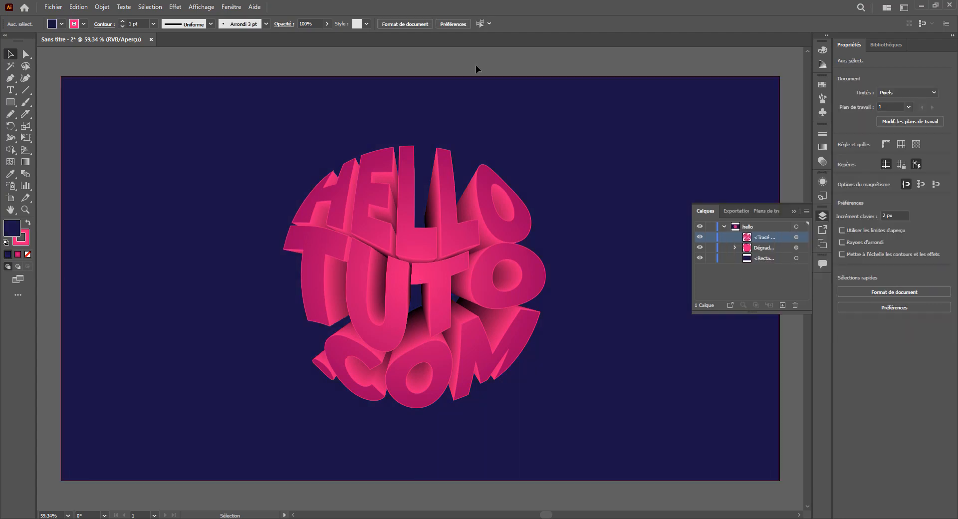
left_click(794, 211)
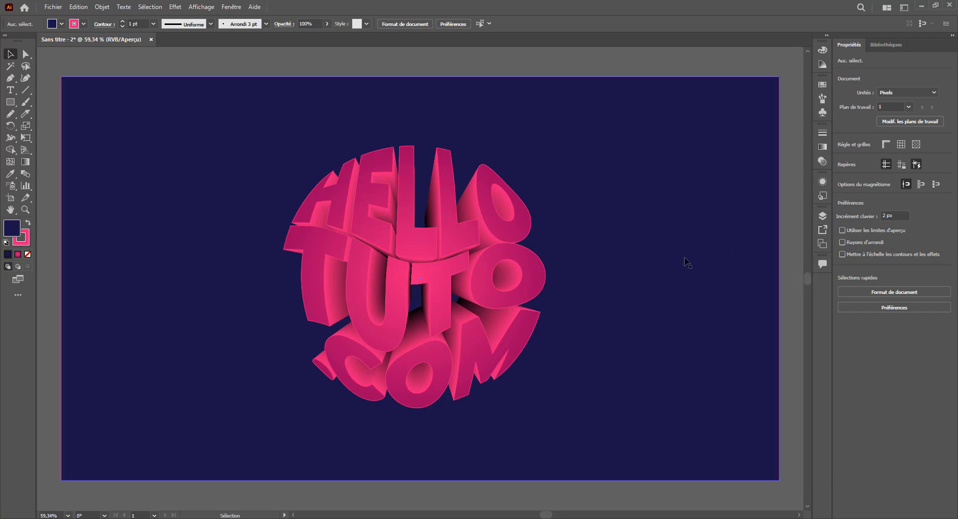